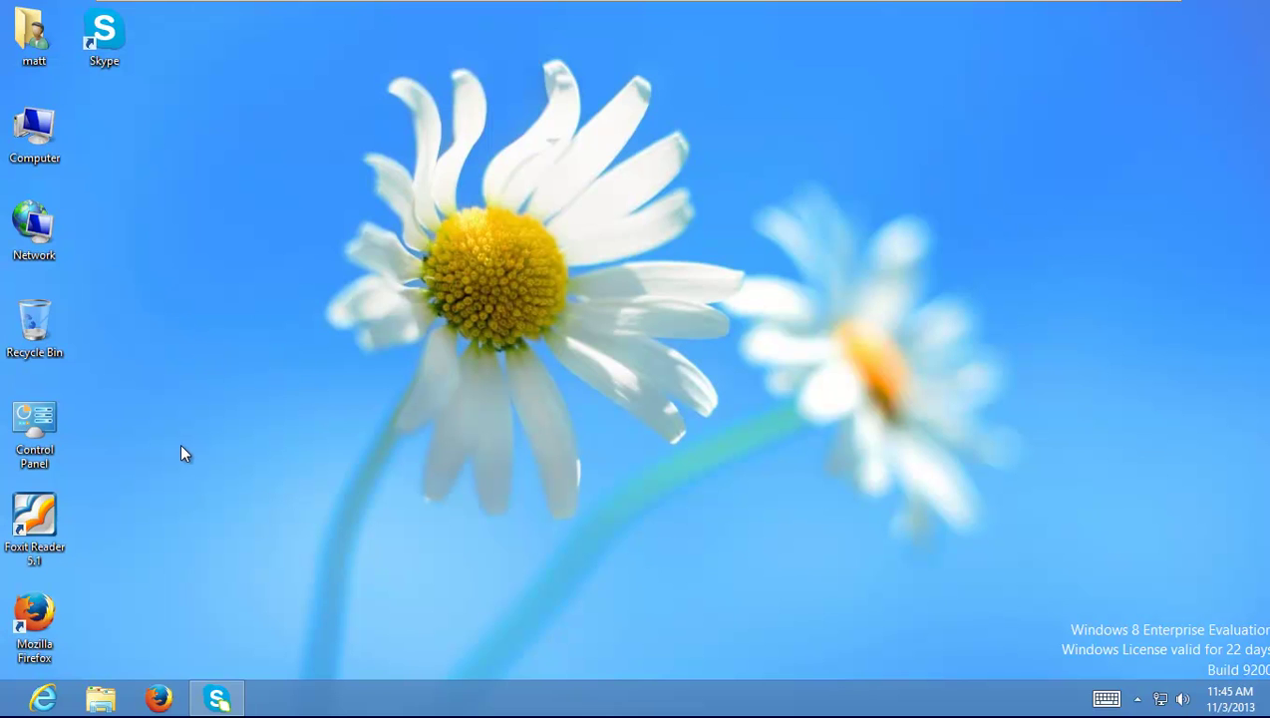
Select desktop shortcuts in turn, dismiss the Action Center notification, then clear the selection.
left_click(91, 62)
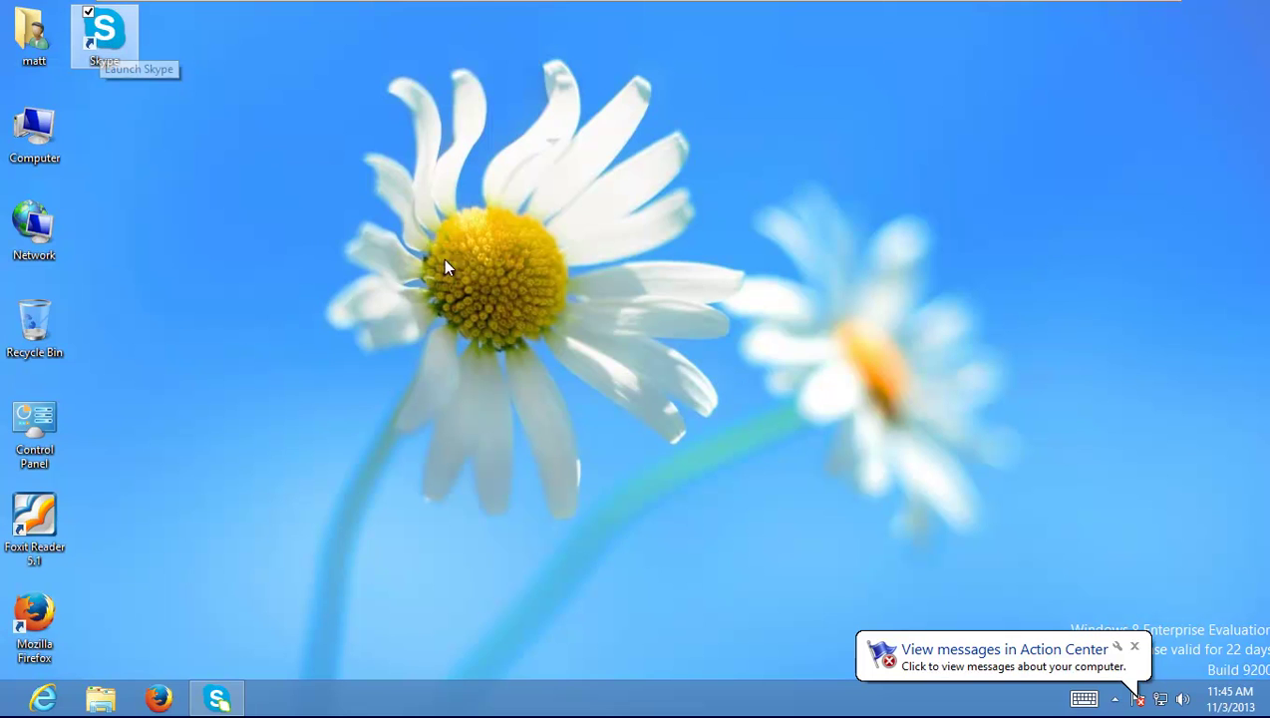
left_click(1134, 646)
left_click(37, 617)
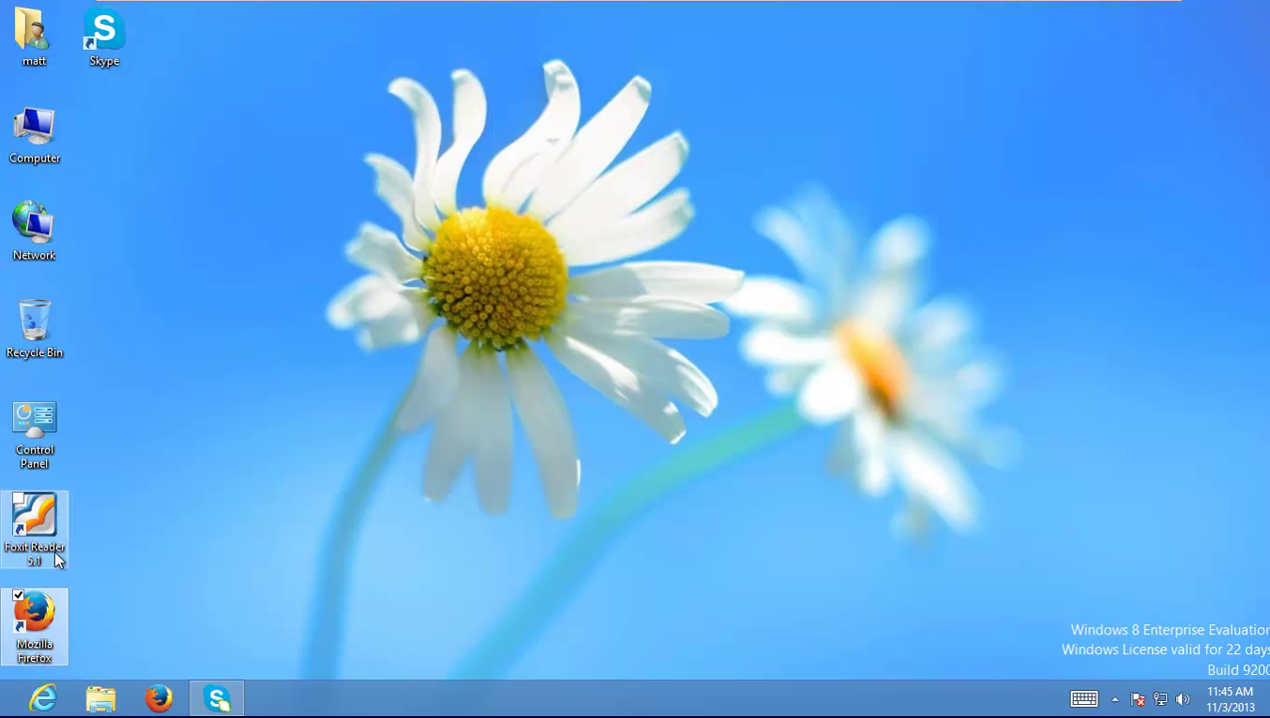
left_click(50, 496)
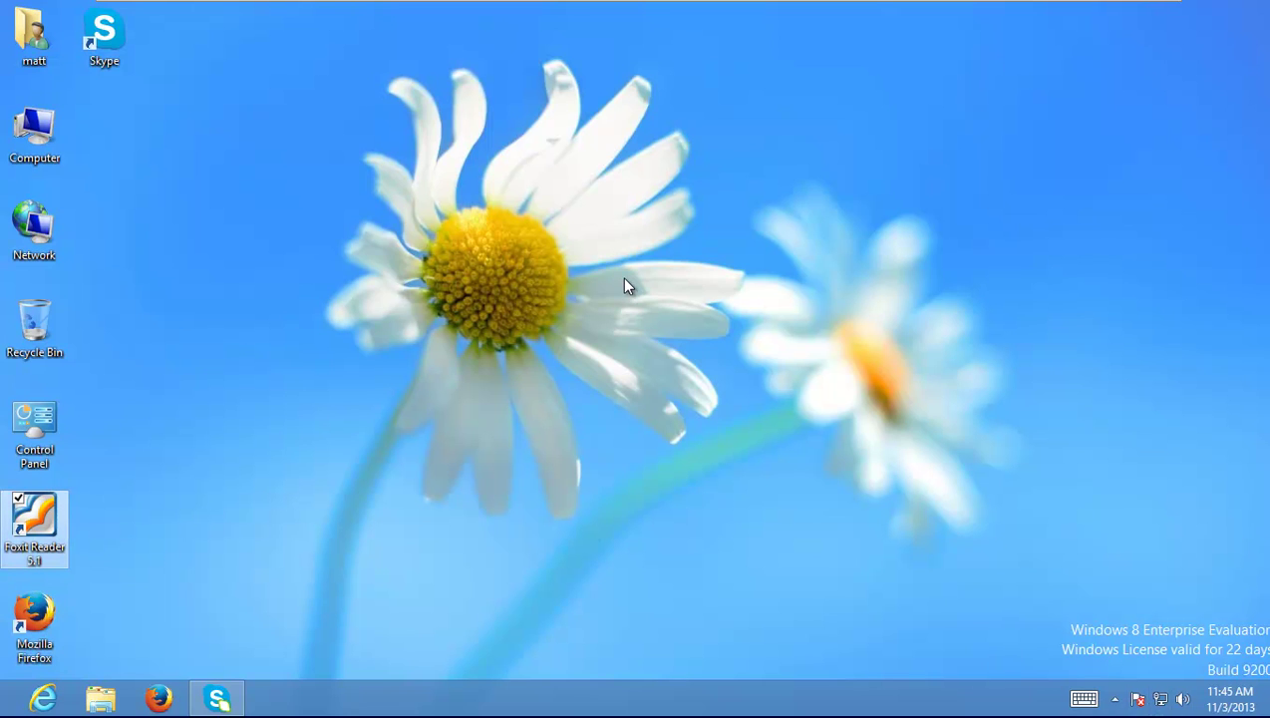
left_click(549, 133)
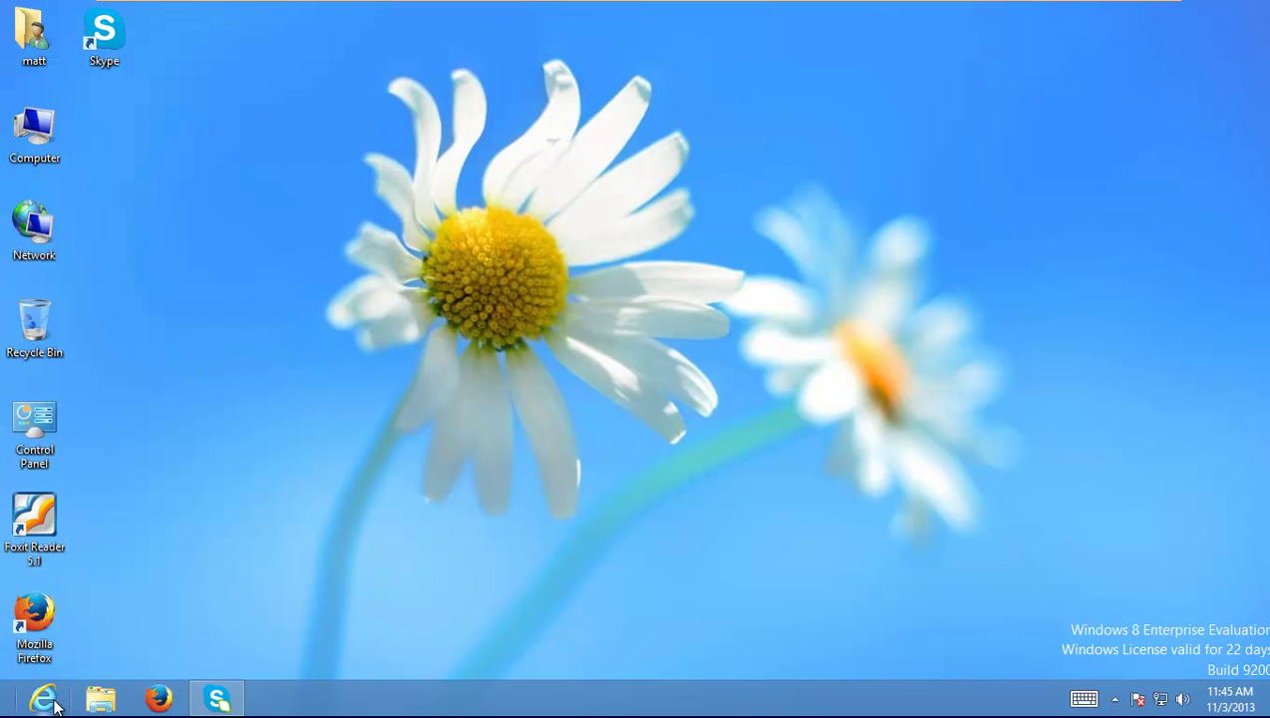
Launch Firefox, decline making it the default browser, and load google.com.
left_click(158, 698)
mouse_move(364, 3)
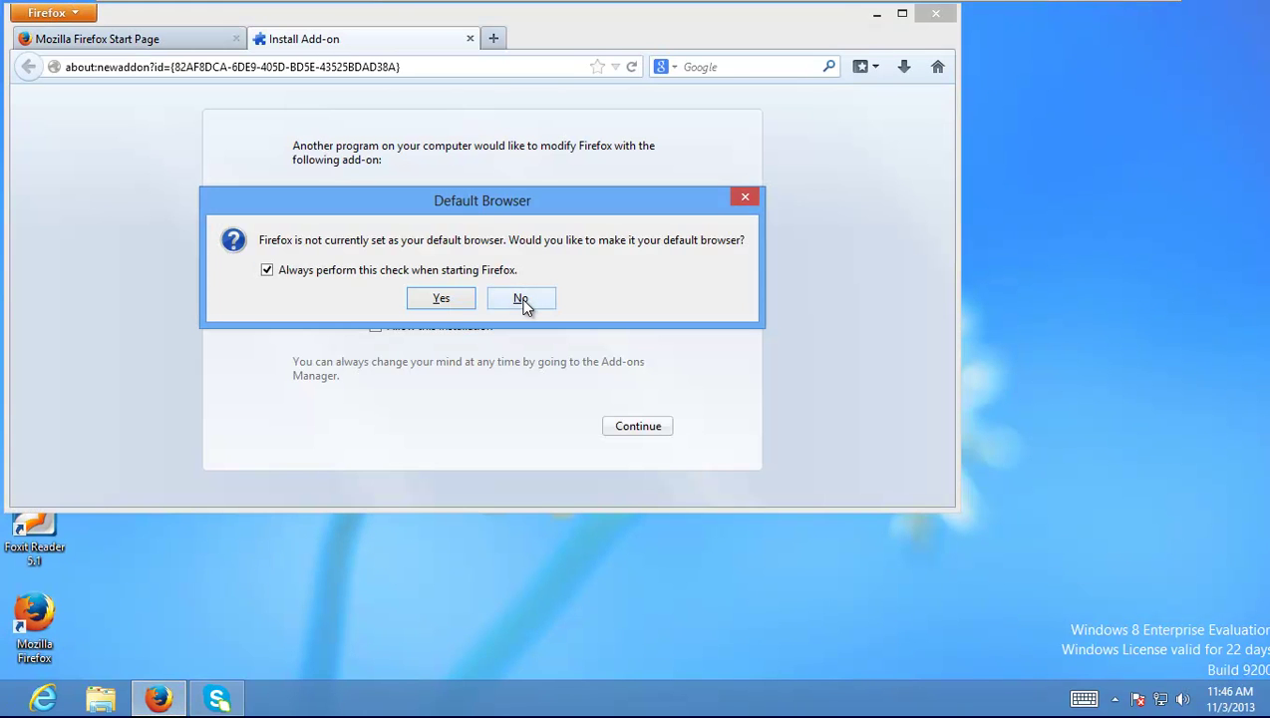
left_click(521, 299)
left_click(248, 70)
type("google.com")
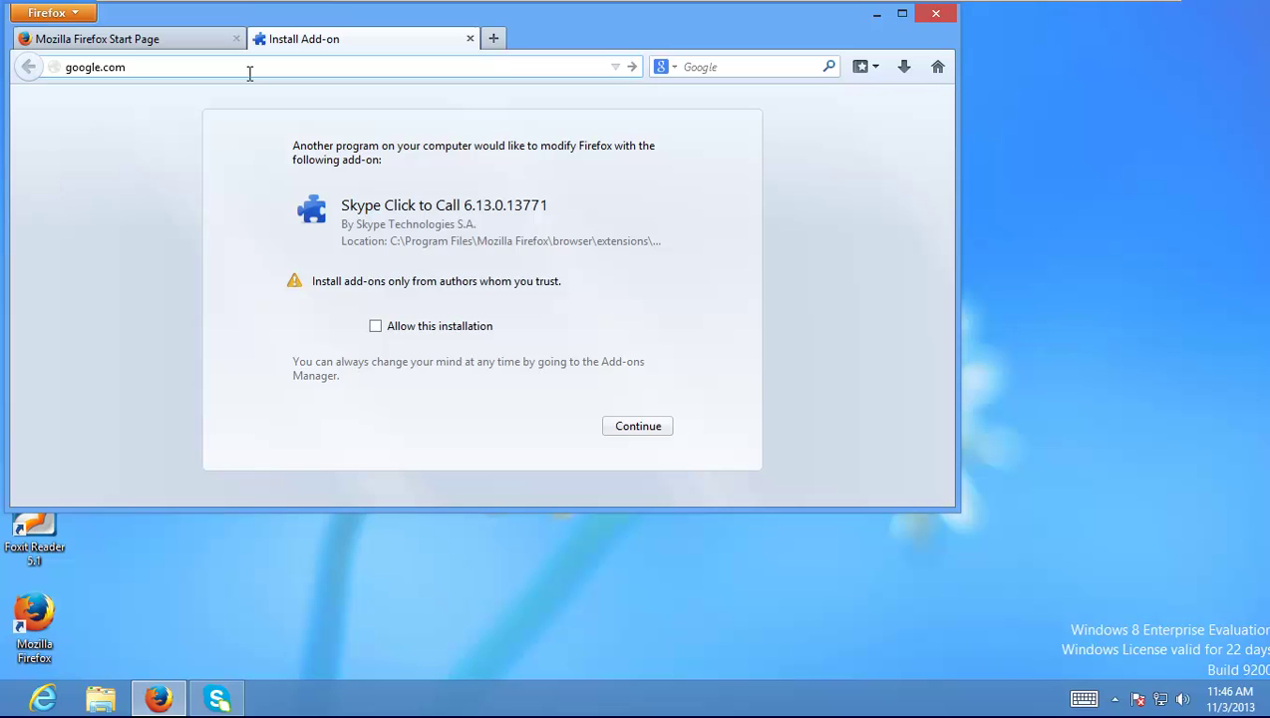
key("Return")
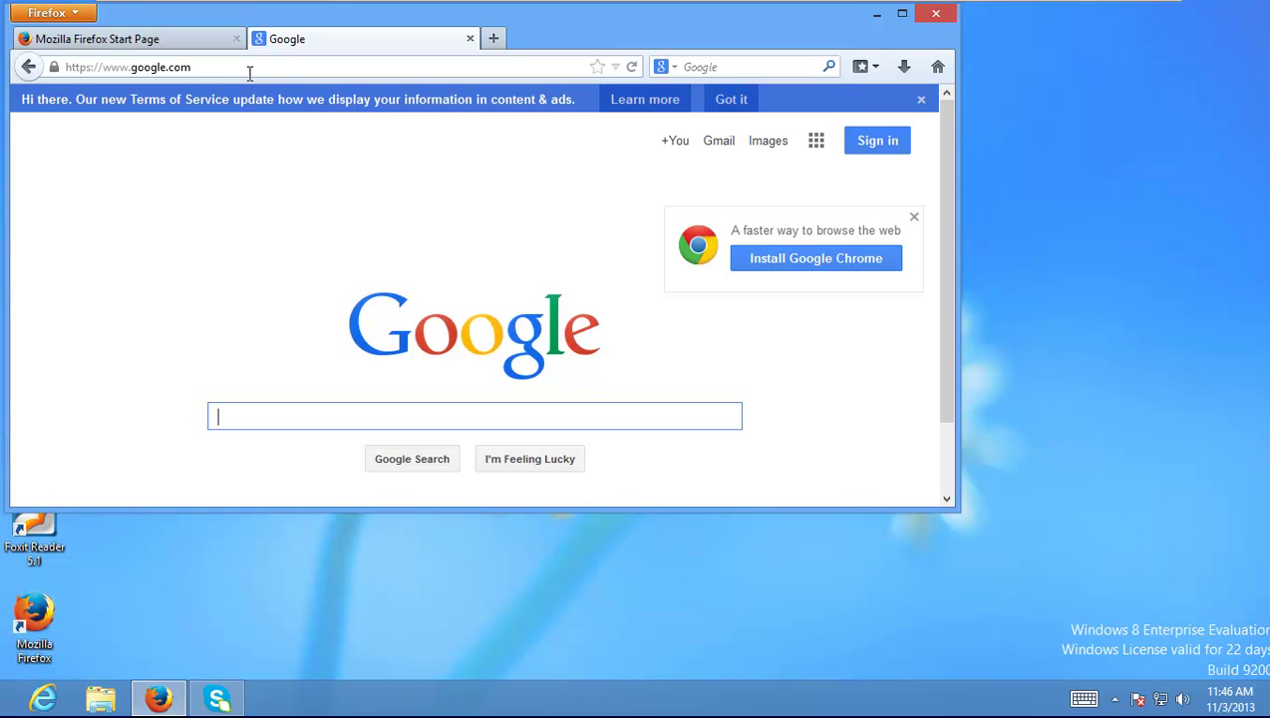
Search Google for 'secunia psi' using the suggestion and skim the results.
type("secuina")
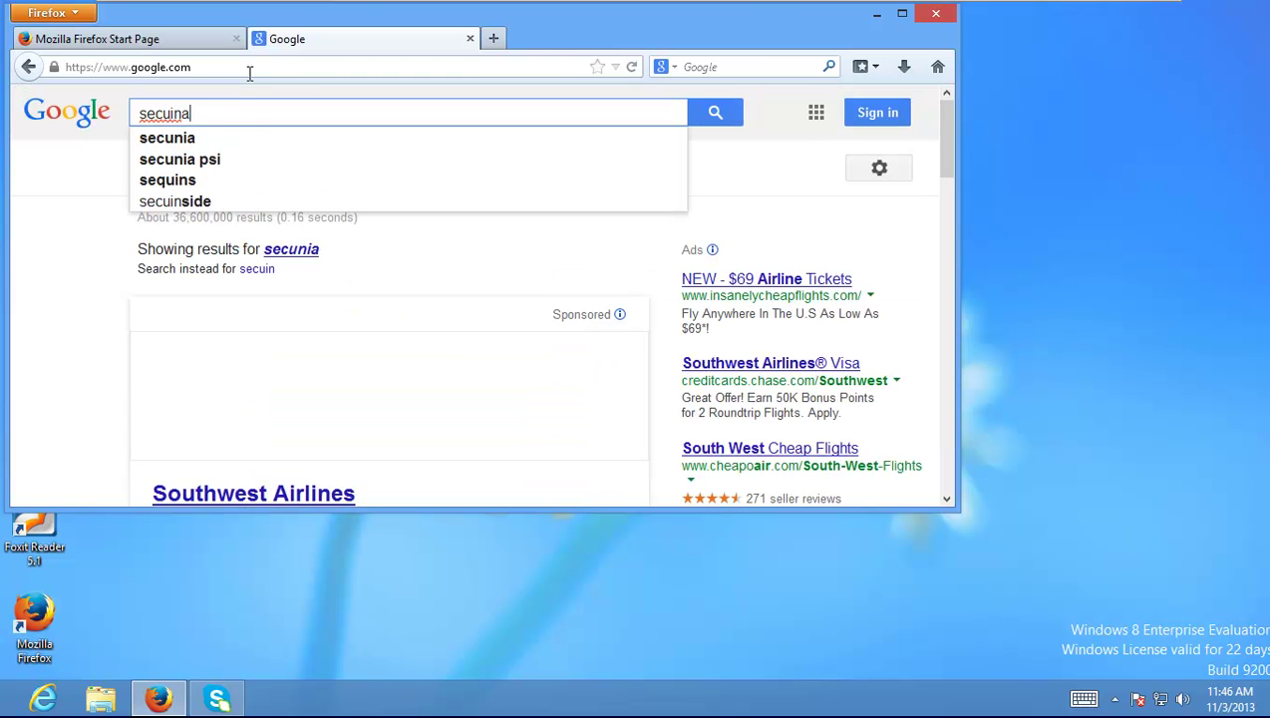
key("Down")
key("Down")
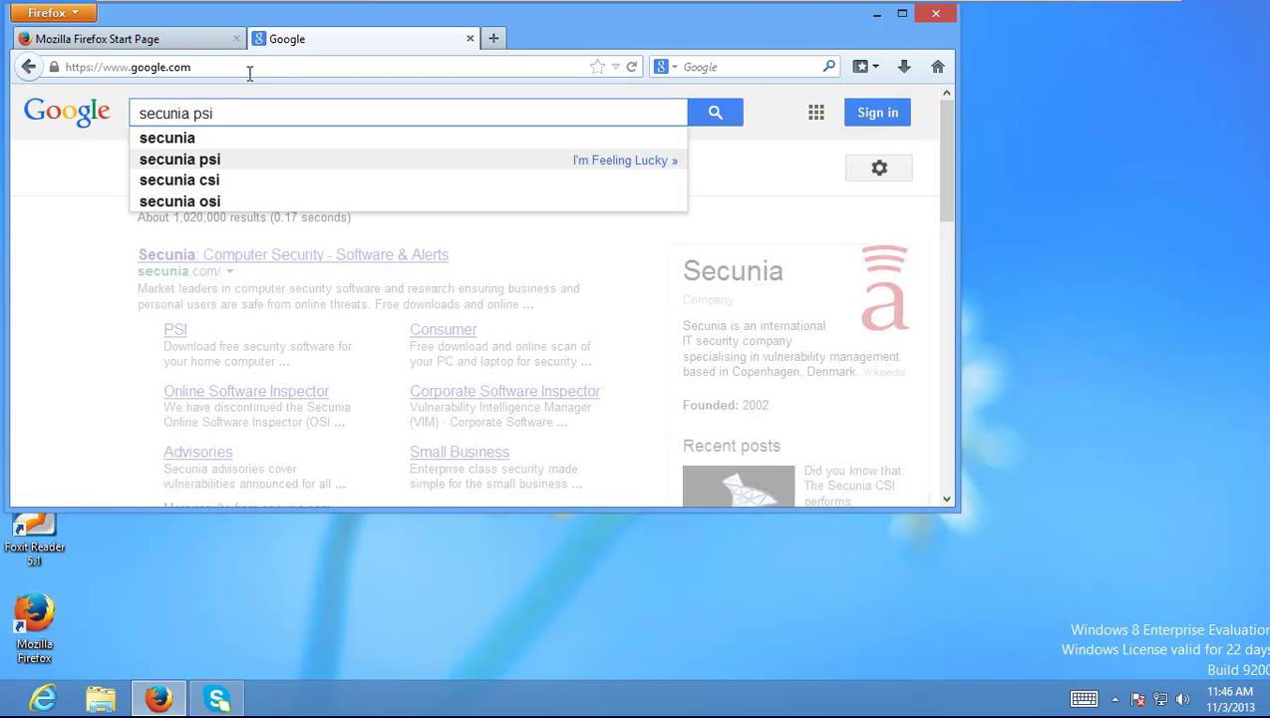
key("Return")
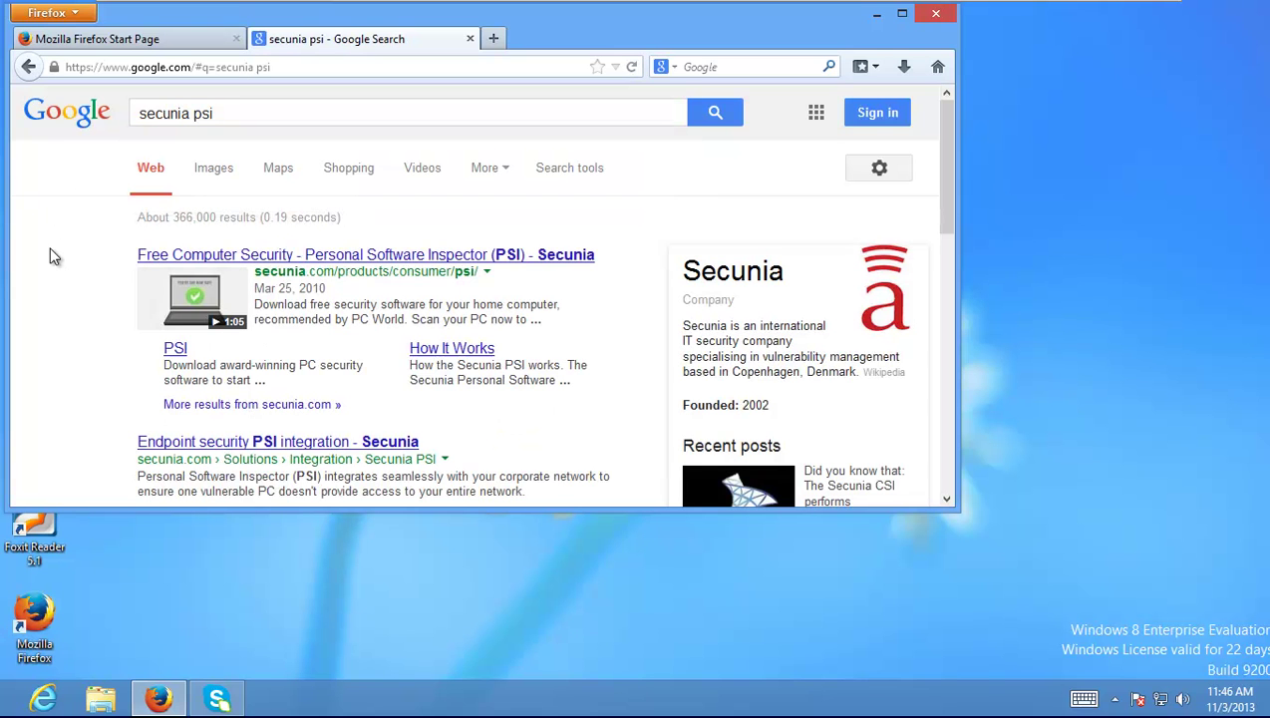
scroll(50, 250, "down", 2)
scroll(49, 250, "up", 1)
scroll(50, 249, "up", 1)
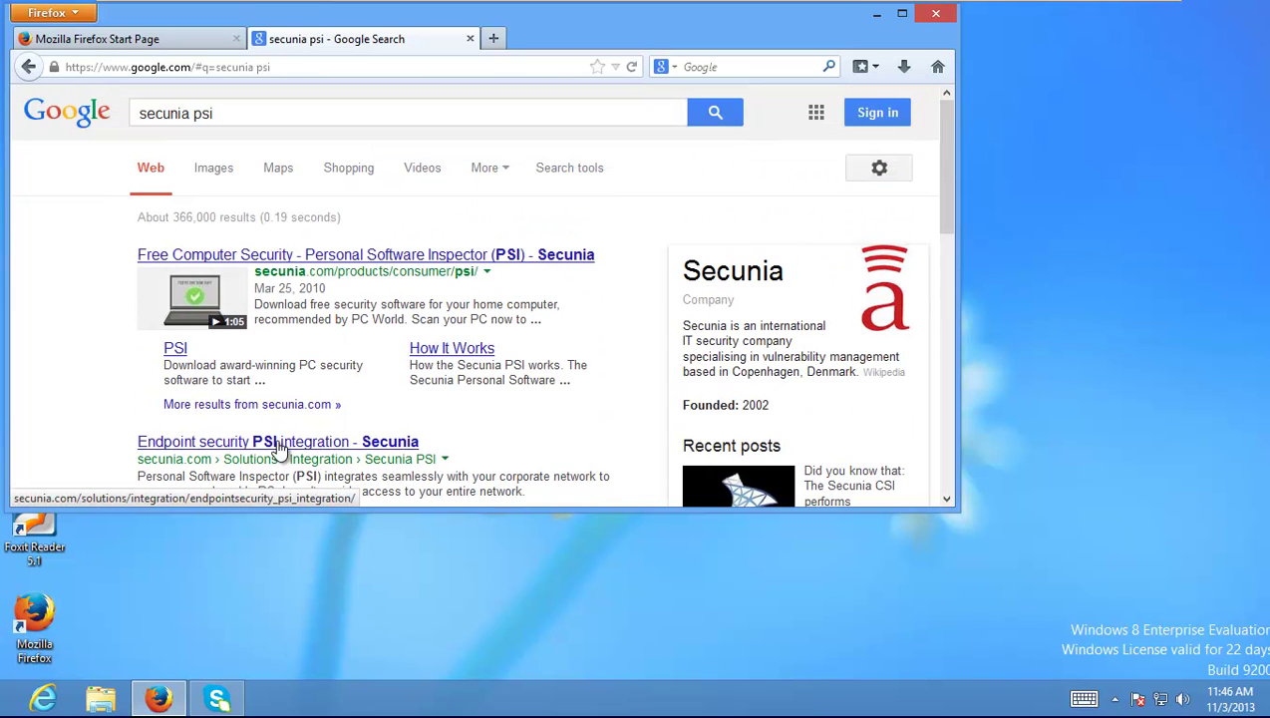
Open Secunia's Personal Software Inspector page maximized and start the free PSI download.
left_click(361, 257)
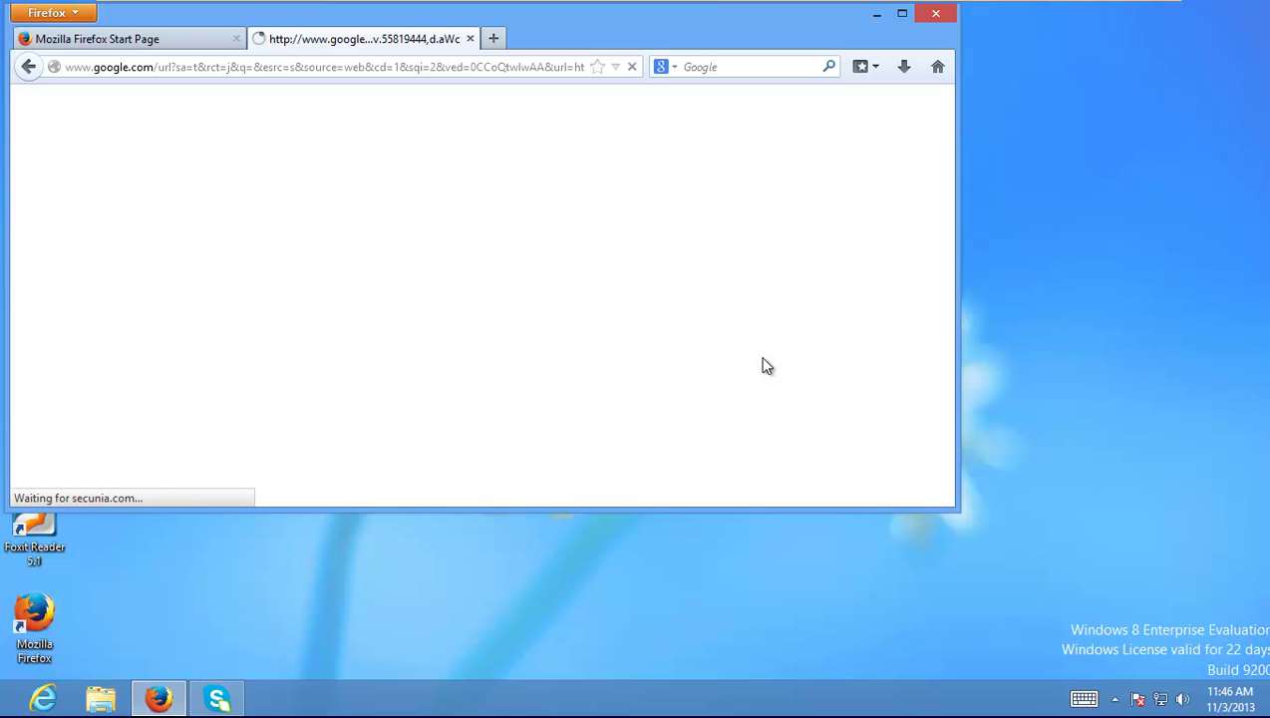
double_click(710, 36)
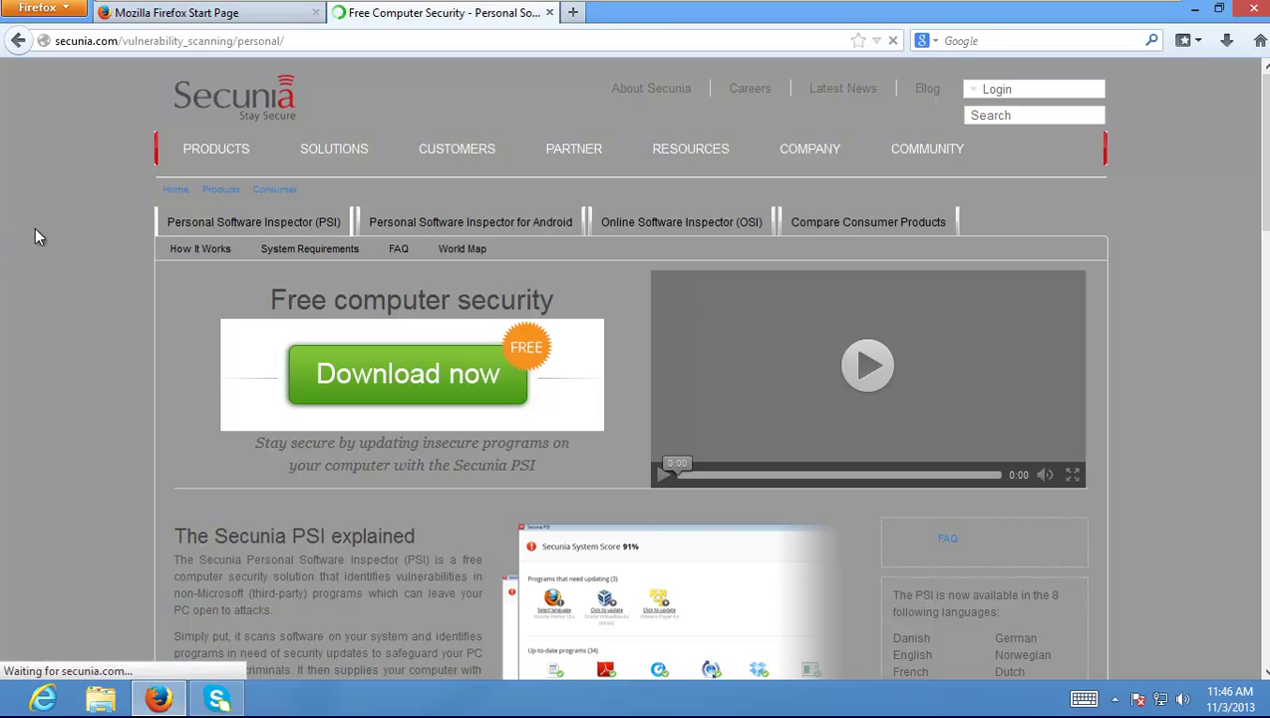
scroll(34, 237, "down", 1)
scroll(35, 236, "down", 1)
scroll(35, 236, "up", 2)
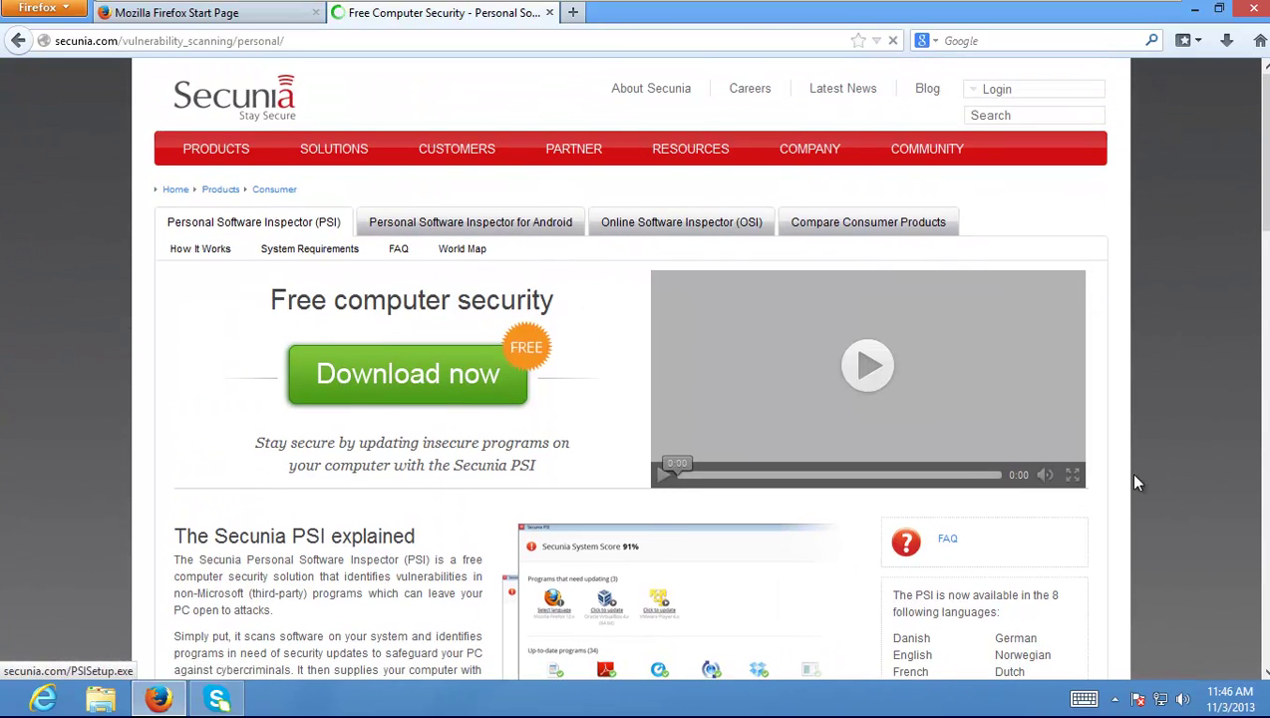
scroll(1264, 372, "down", 5)
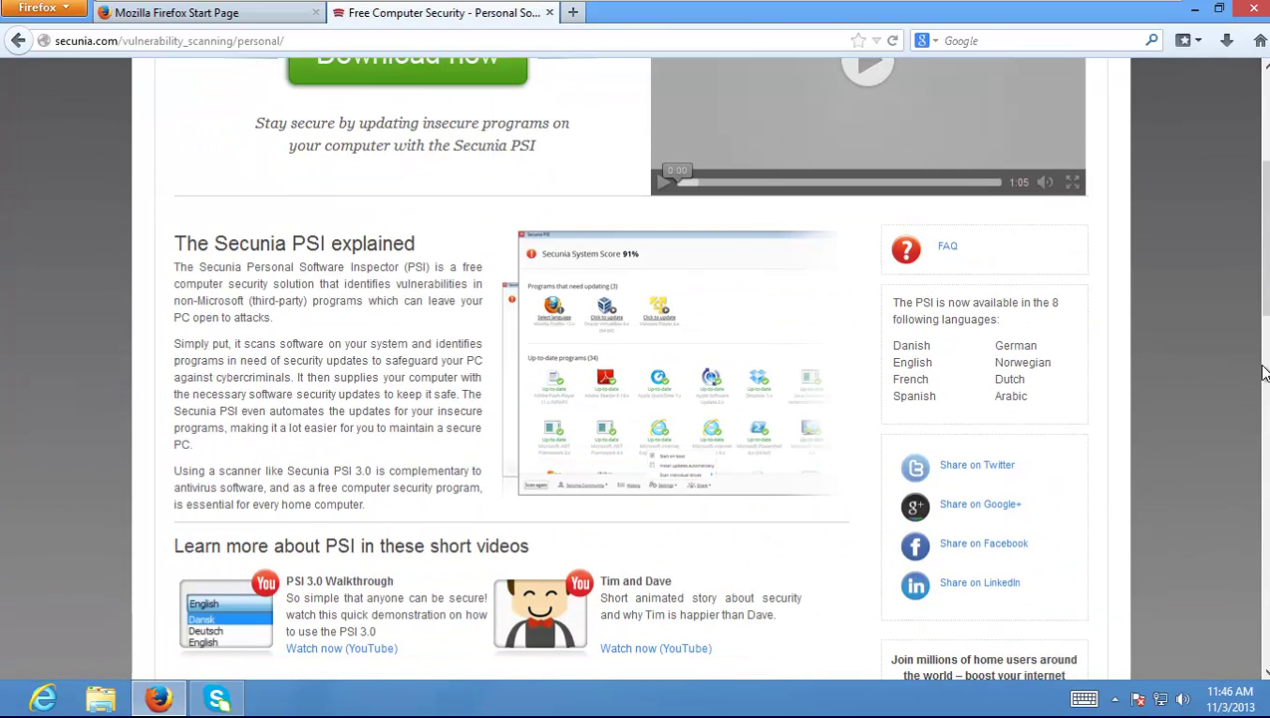
scroll(479, 279, "up", 3)
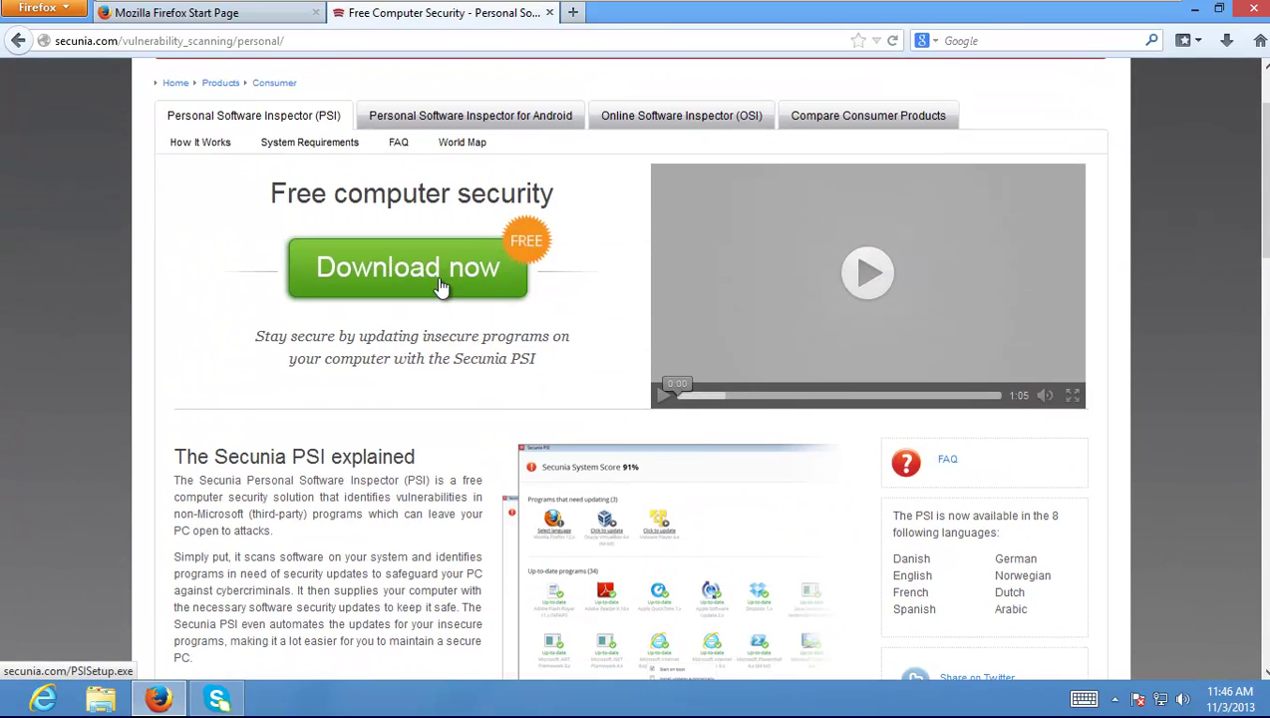
left_click(431, 275)
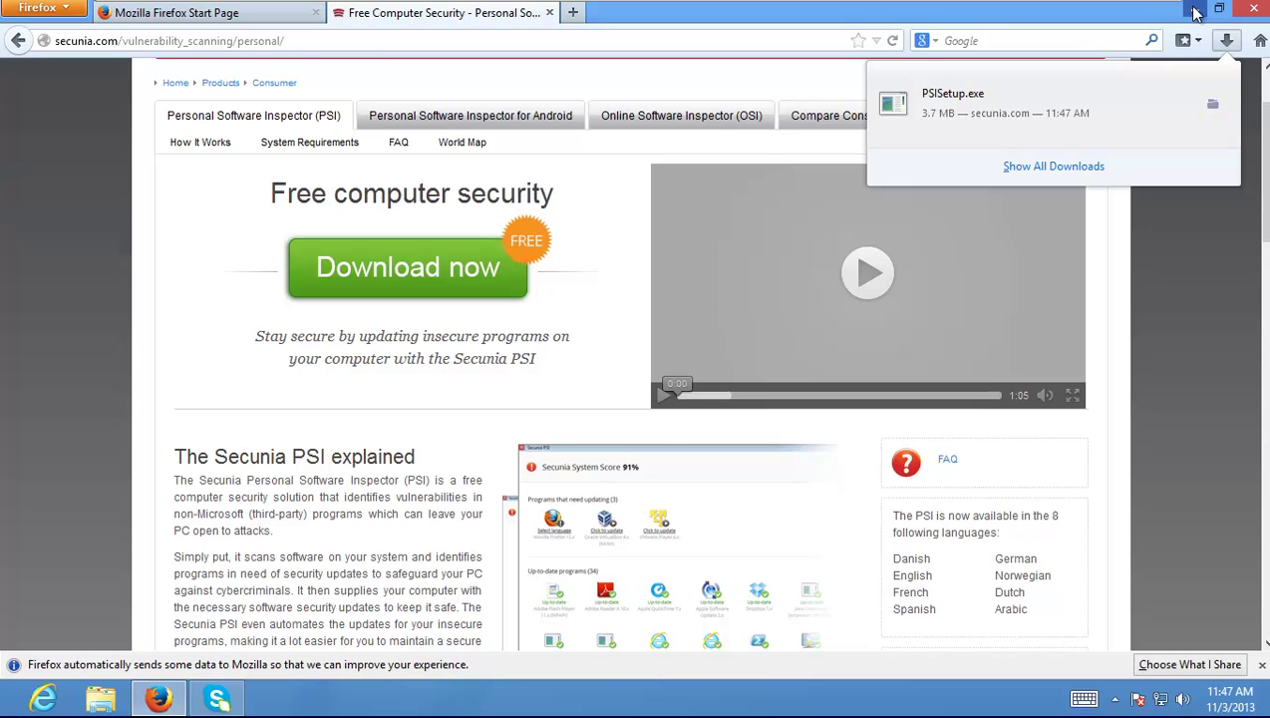
Run PSISetup.exe in English, accept the license, and install with automatic updates kept on.
left_click(1206, 103)
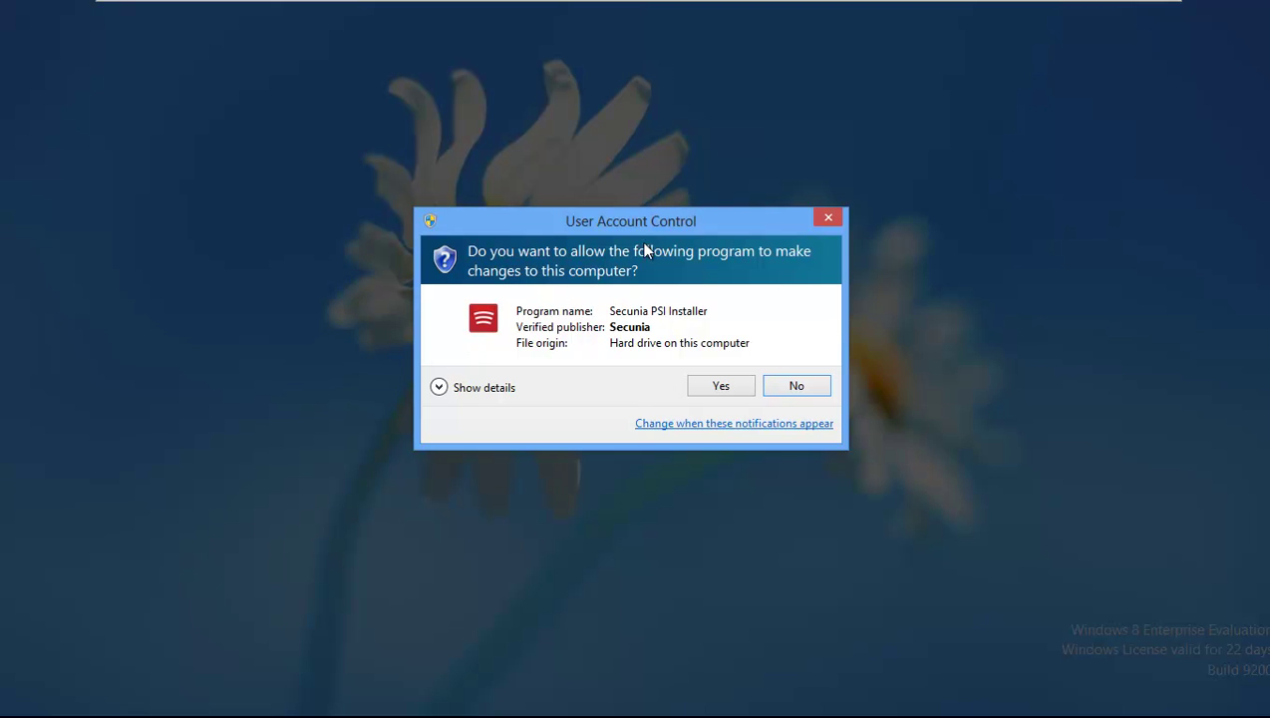
left_click(745, 385)
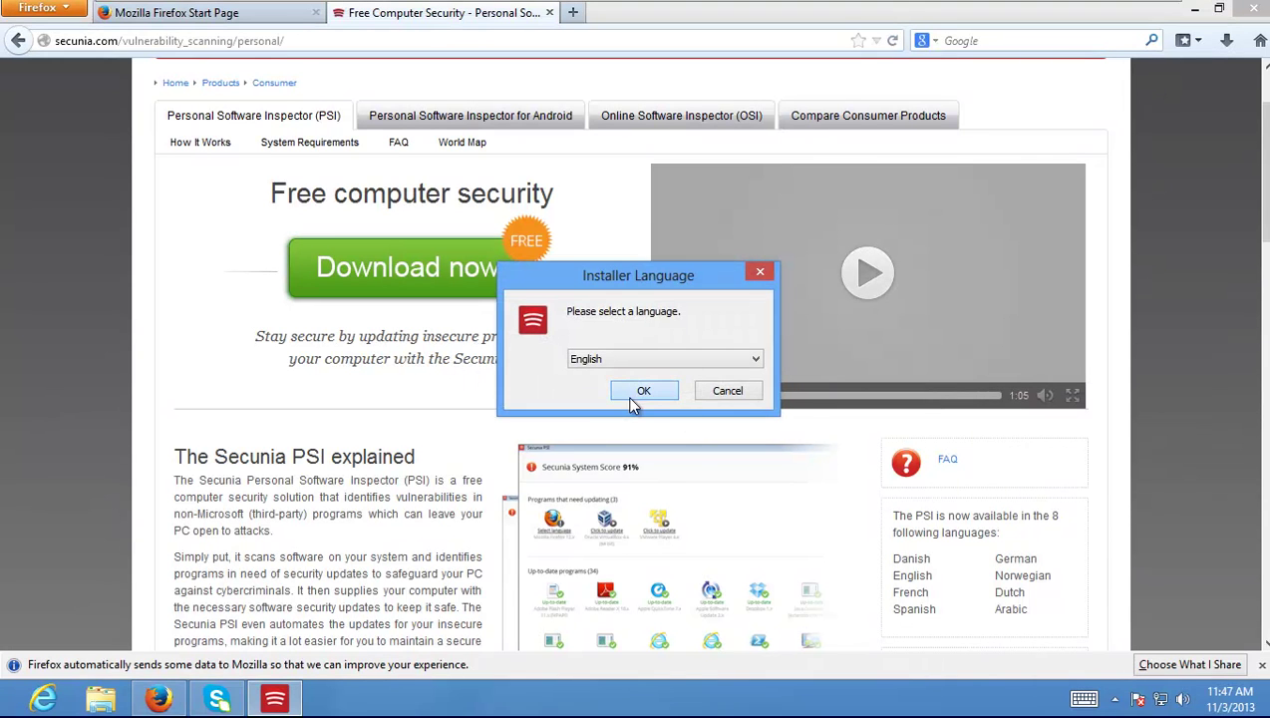
left_click(638, 391)
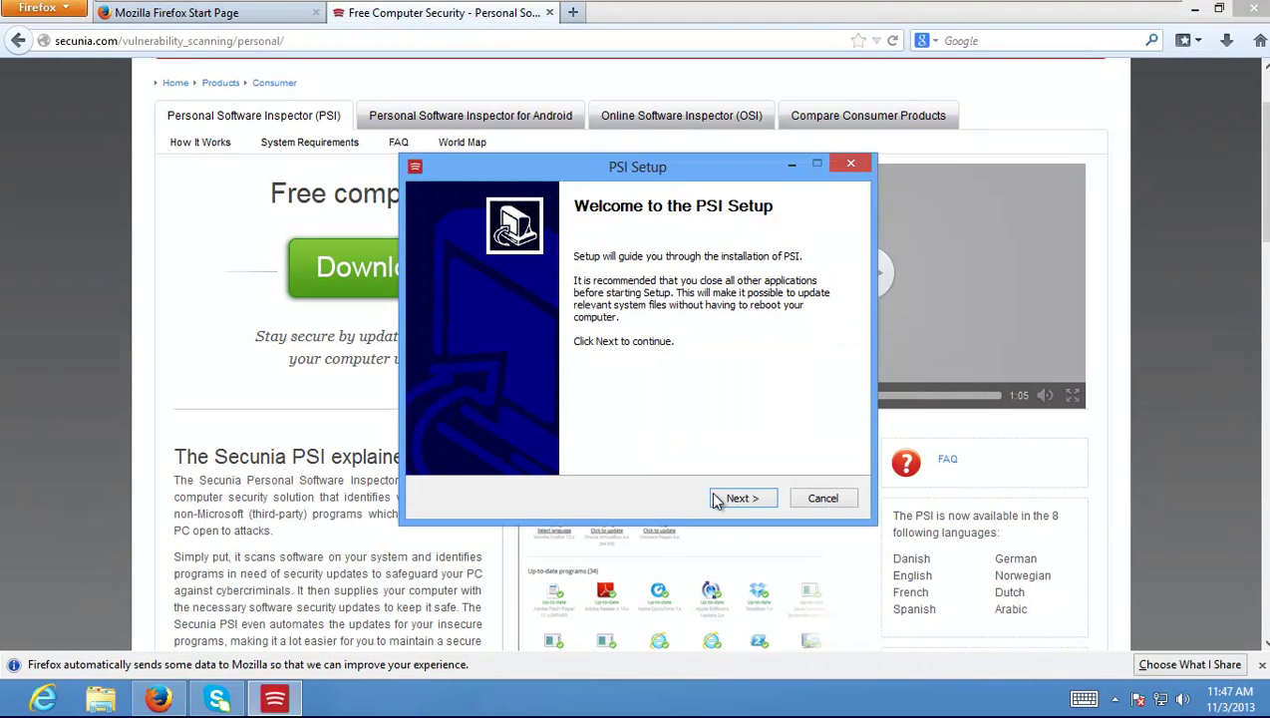
left_click(728, 500)
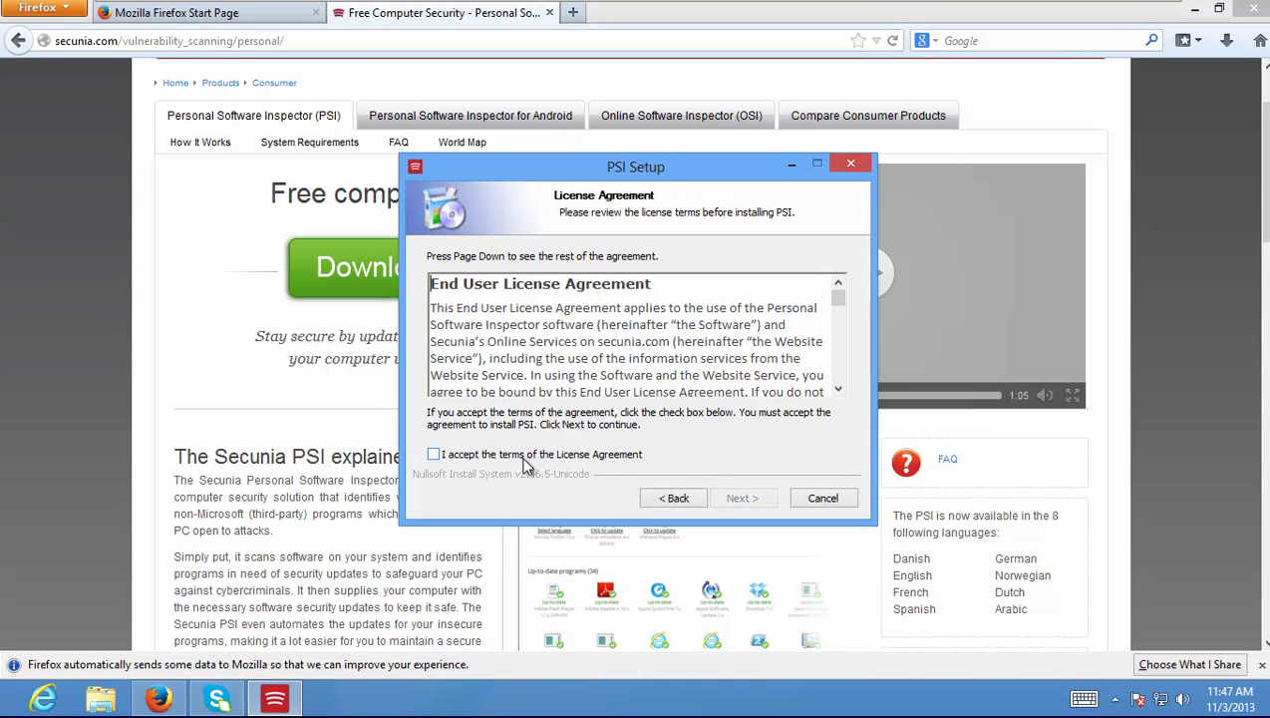
left_click(523, 459)
left_click(746, 496)
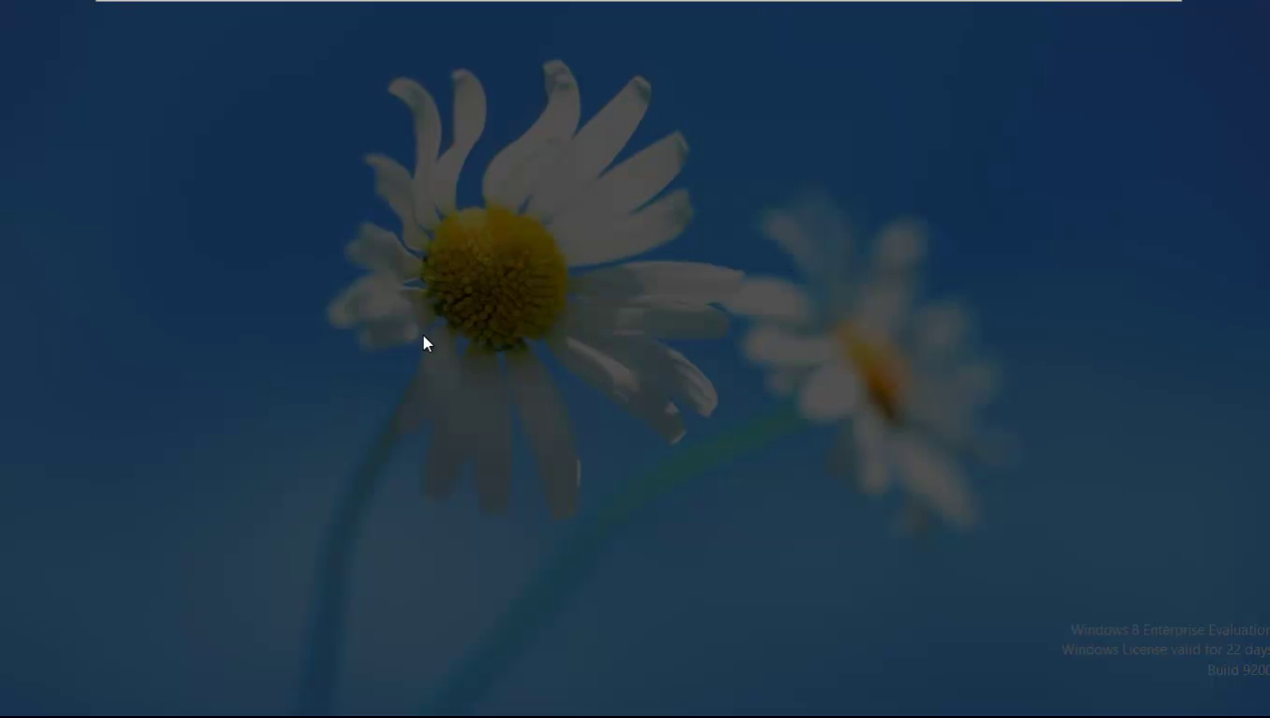
left_click(769, 391)
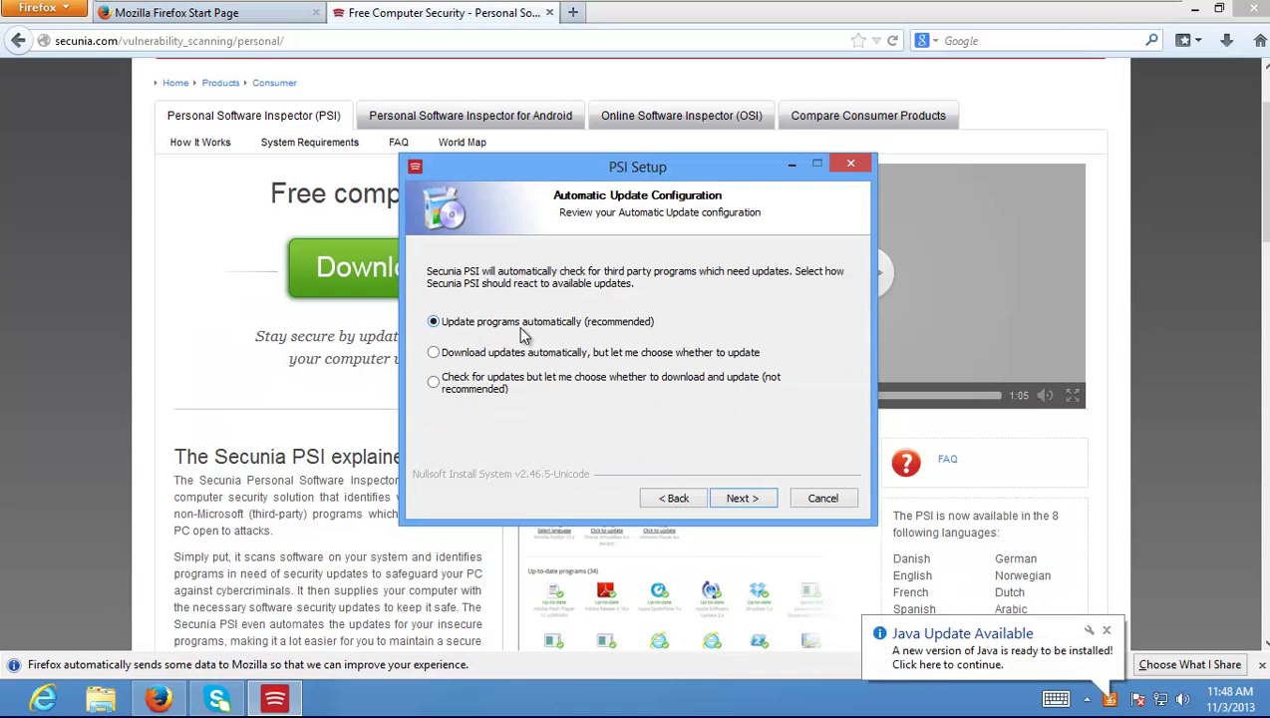
left_click(744, 502)
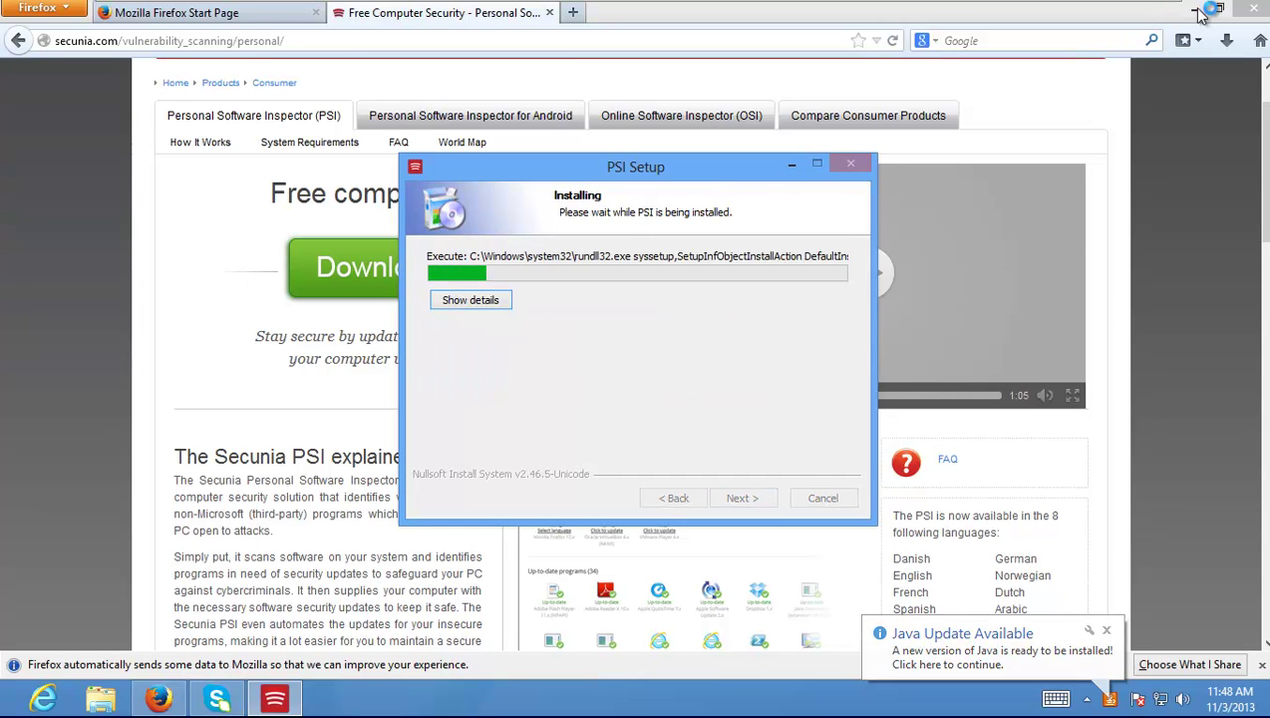
Close Firefox with both tabs, finish setup, and launch Secunia PSI.
left_click(1253, 8)
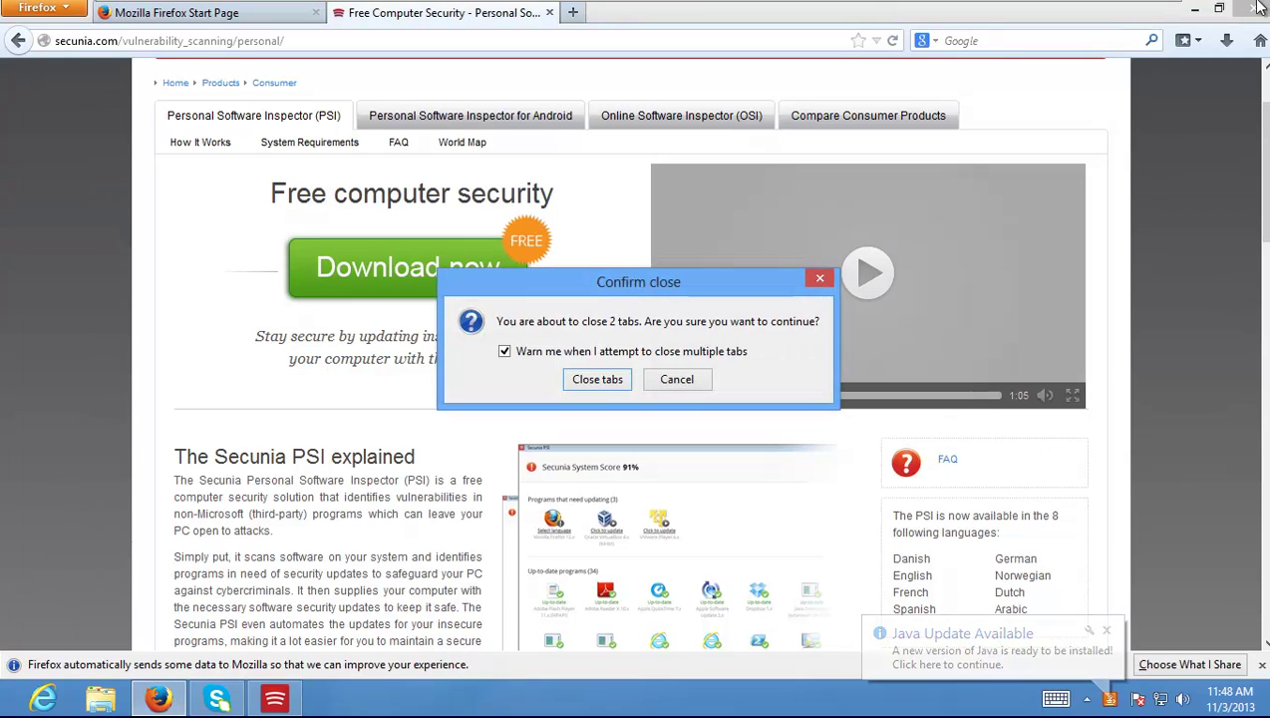
left_click(596, 380)
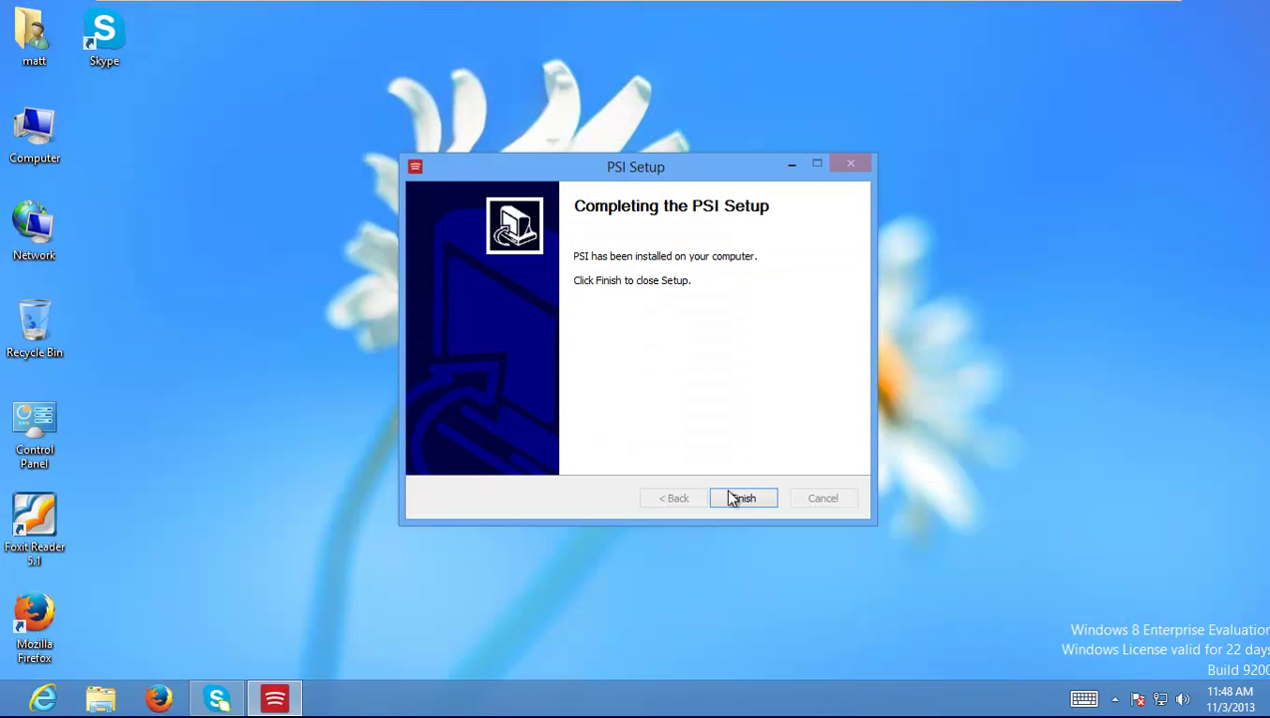
left_click(743, 497)
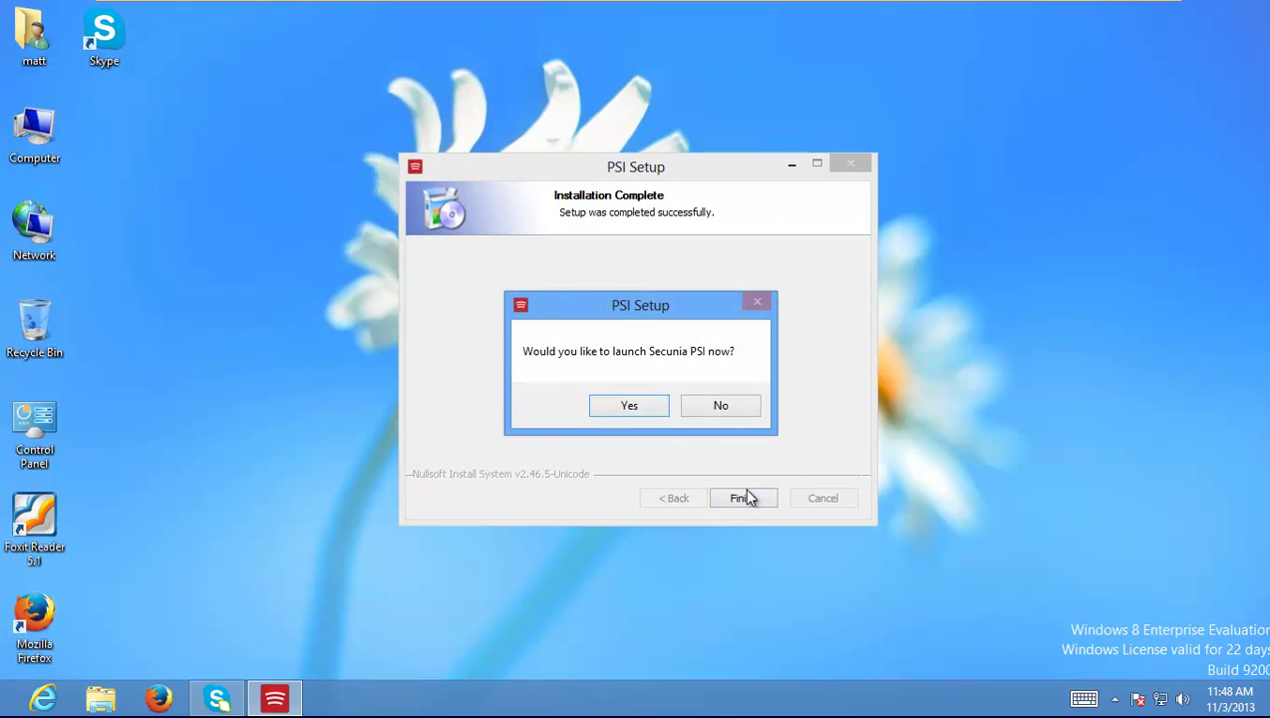
left_click(629, 407)
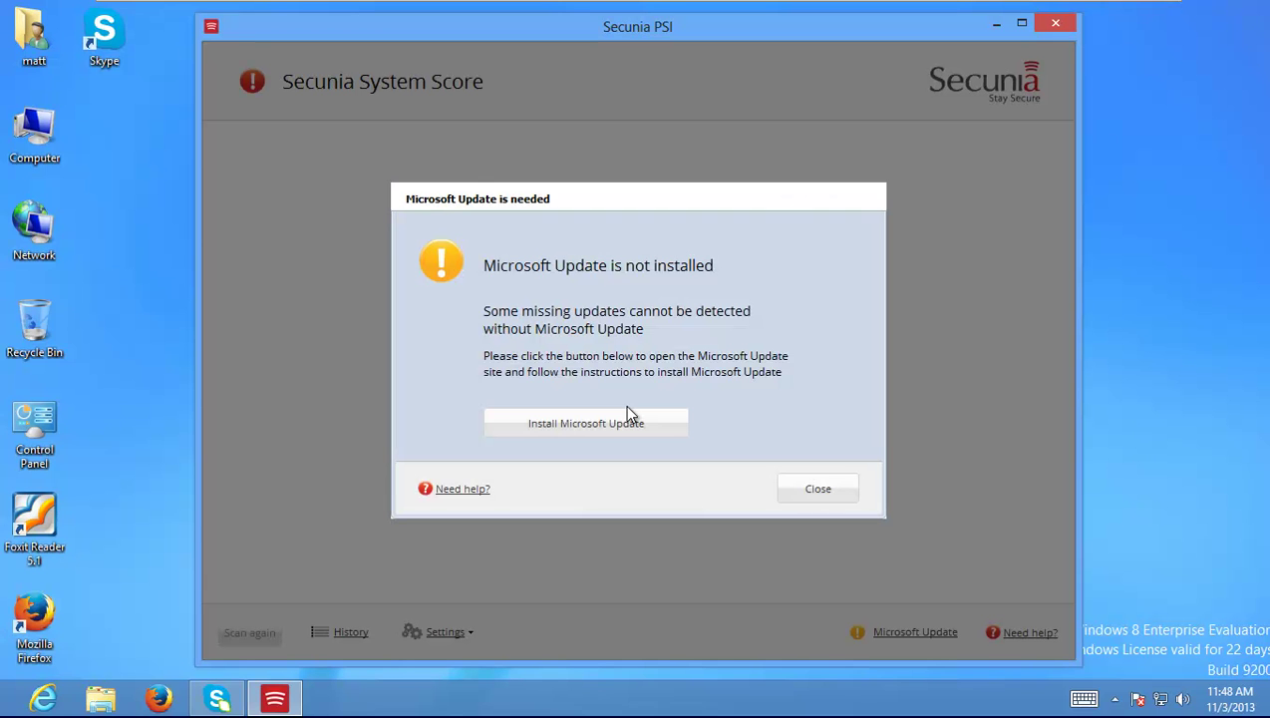
Choose Install Microsoft Update and confirm opening Internet Explorer.
left_click(548, 426)
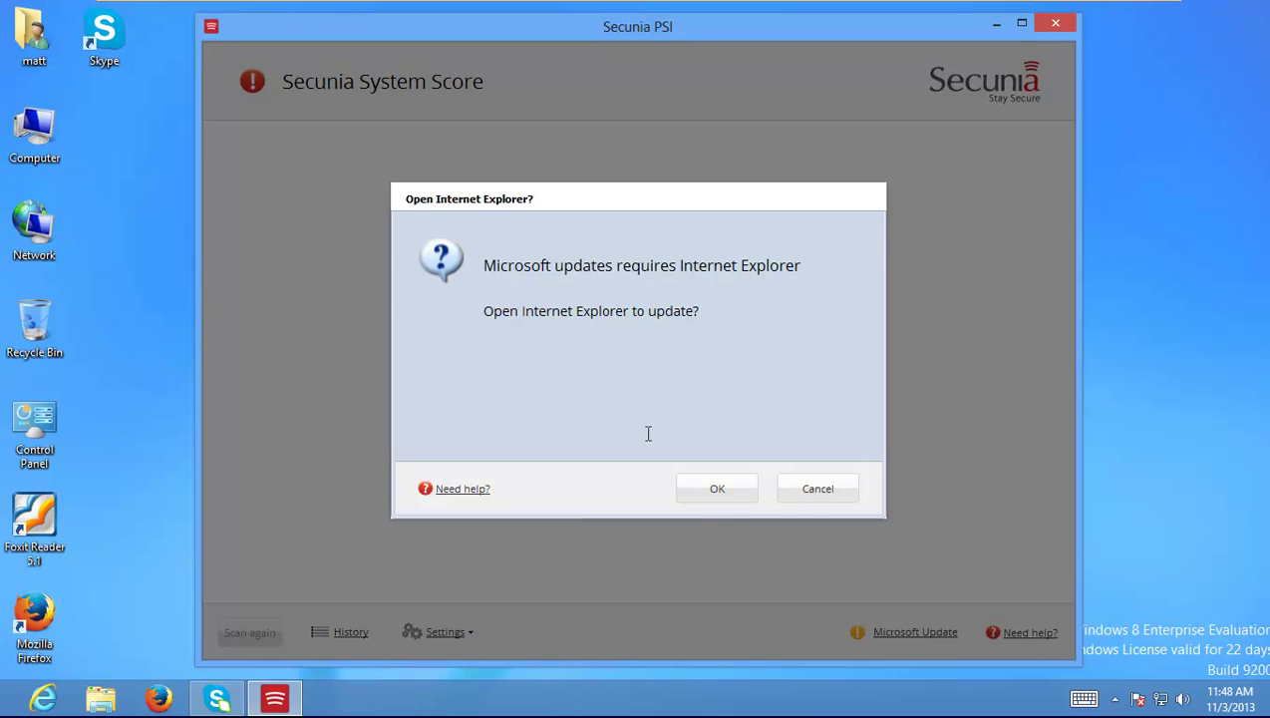
left_click(720, 493)
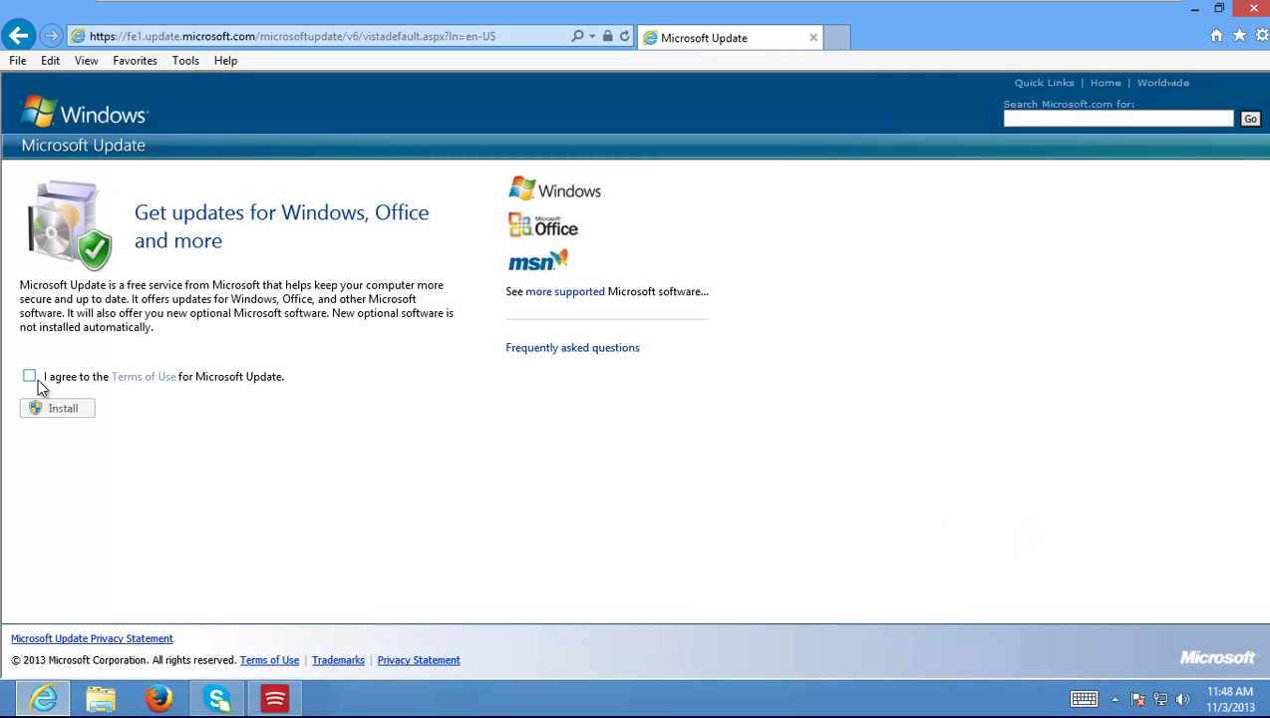
Accept the Microsoft Update Terms of Use and install it.
left_click(29, 376)
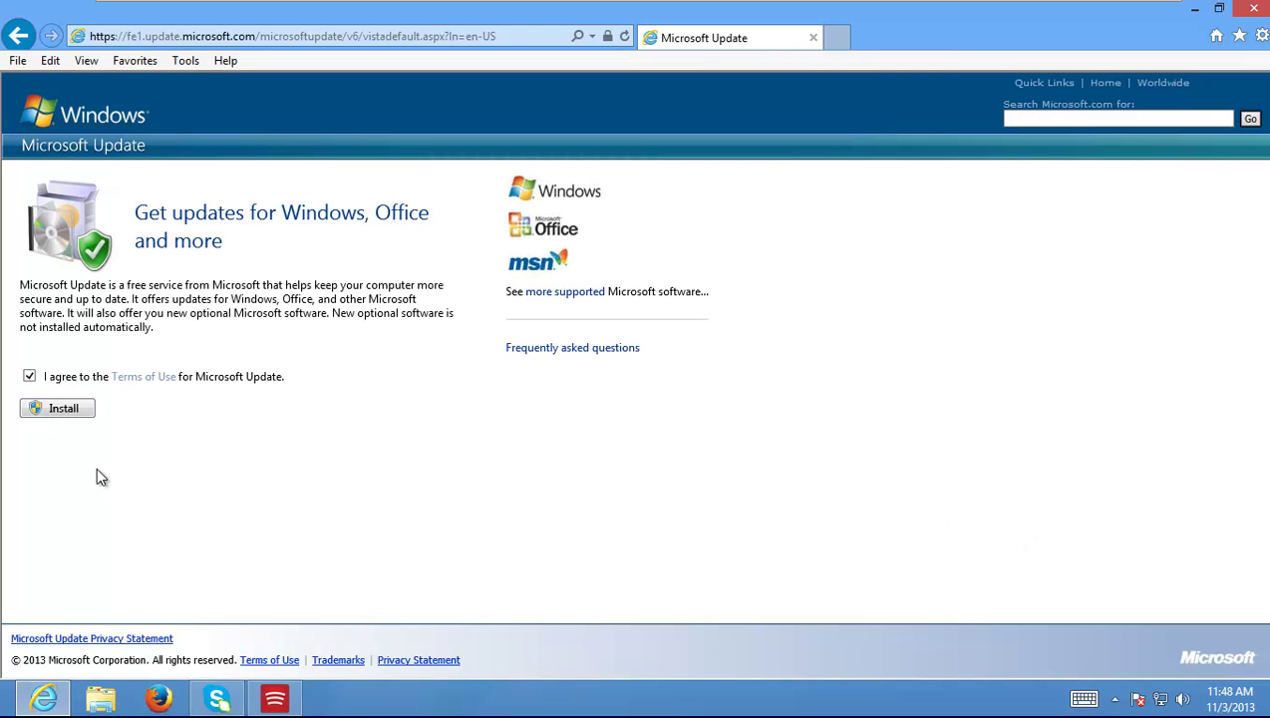
left_click(67, 409)
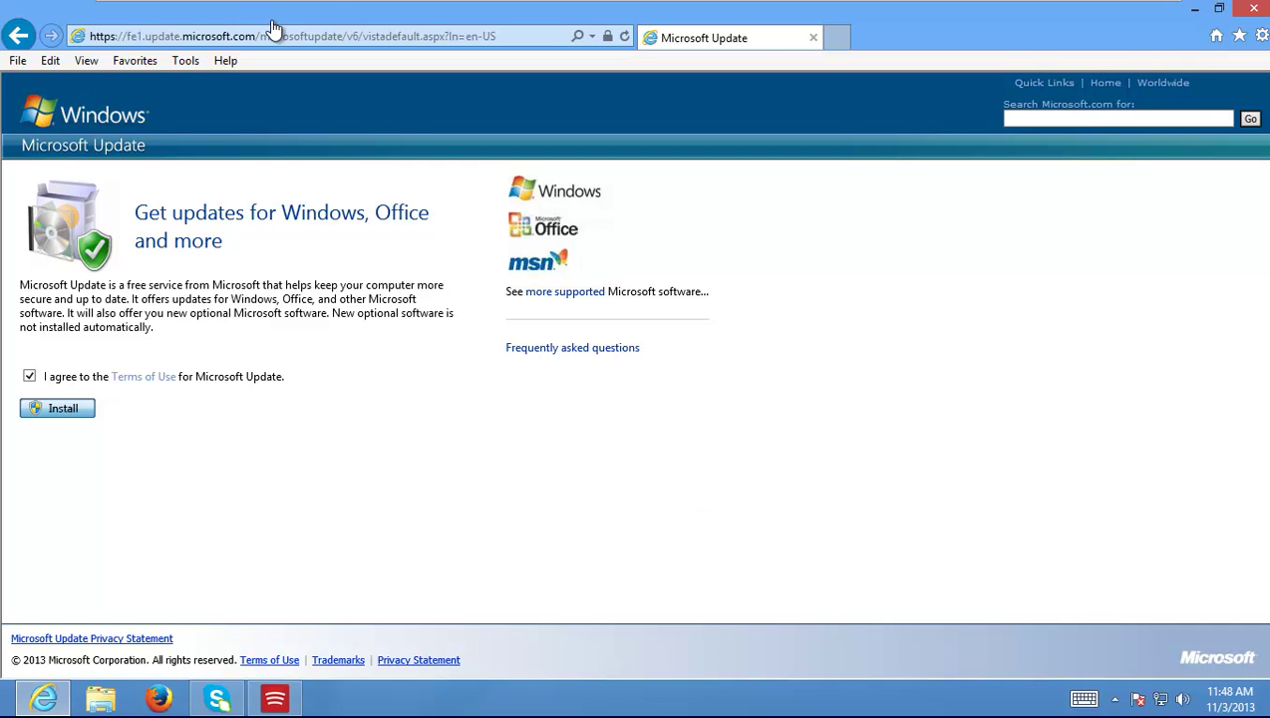
mouse_move(328, 9)
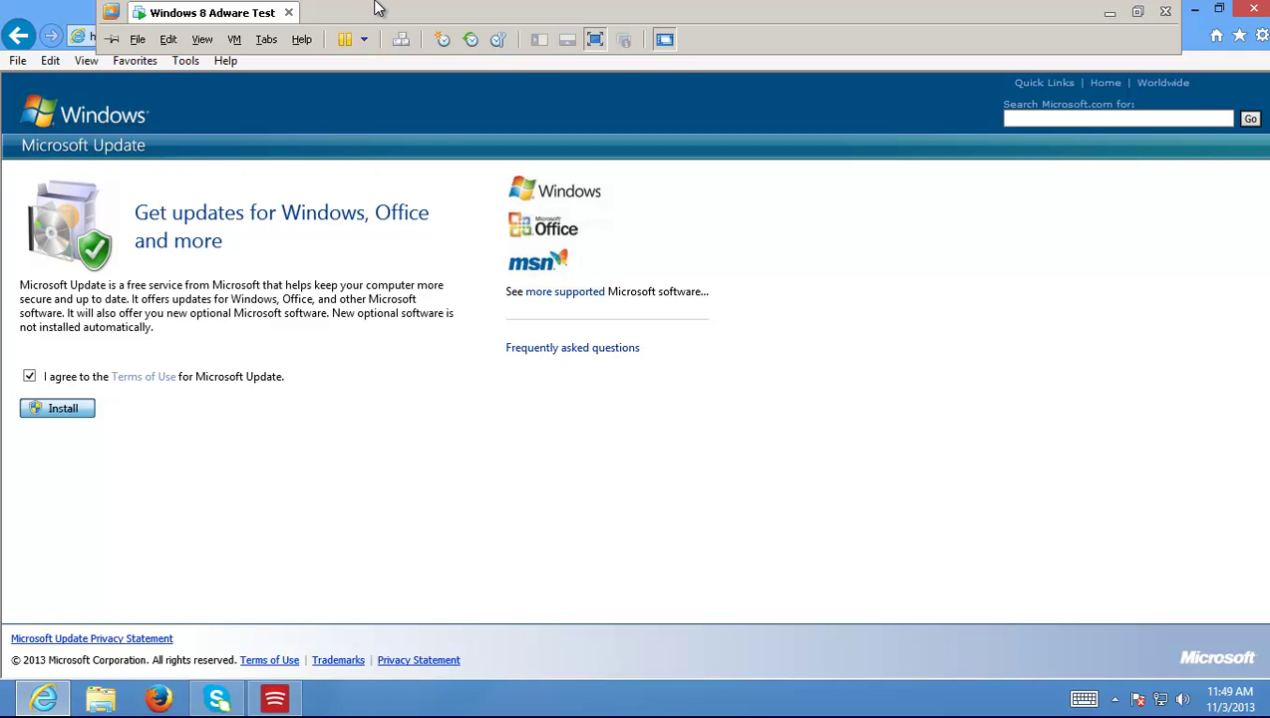
Return to Secunia PSI, dismiss the Microsoft Update warning, scan, and close the notification.
left_click(274, 698)
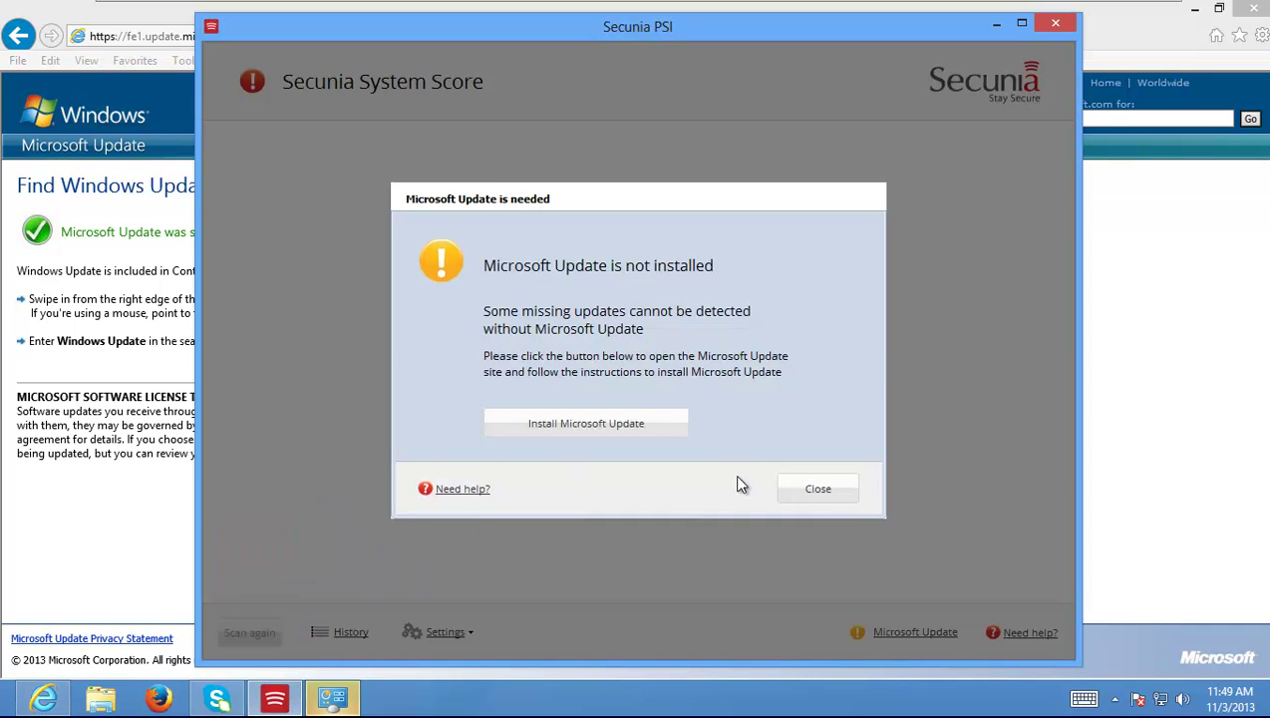
left_click(810, 490)
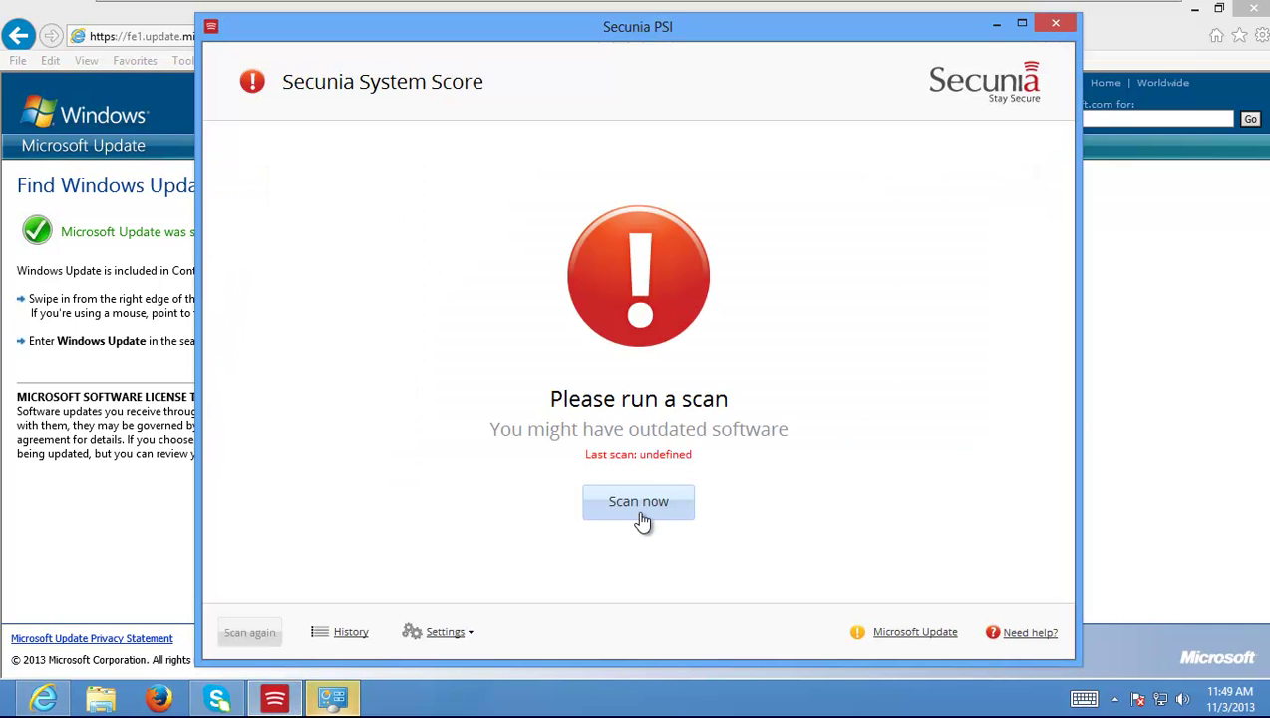
left_click(640, 511)
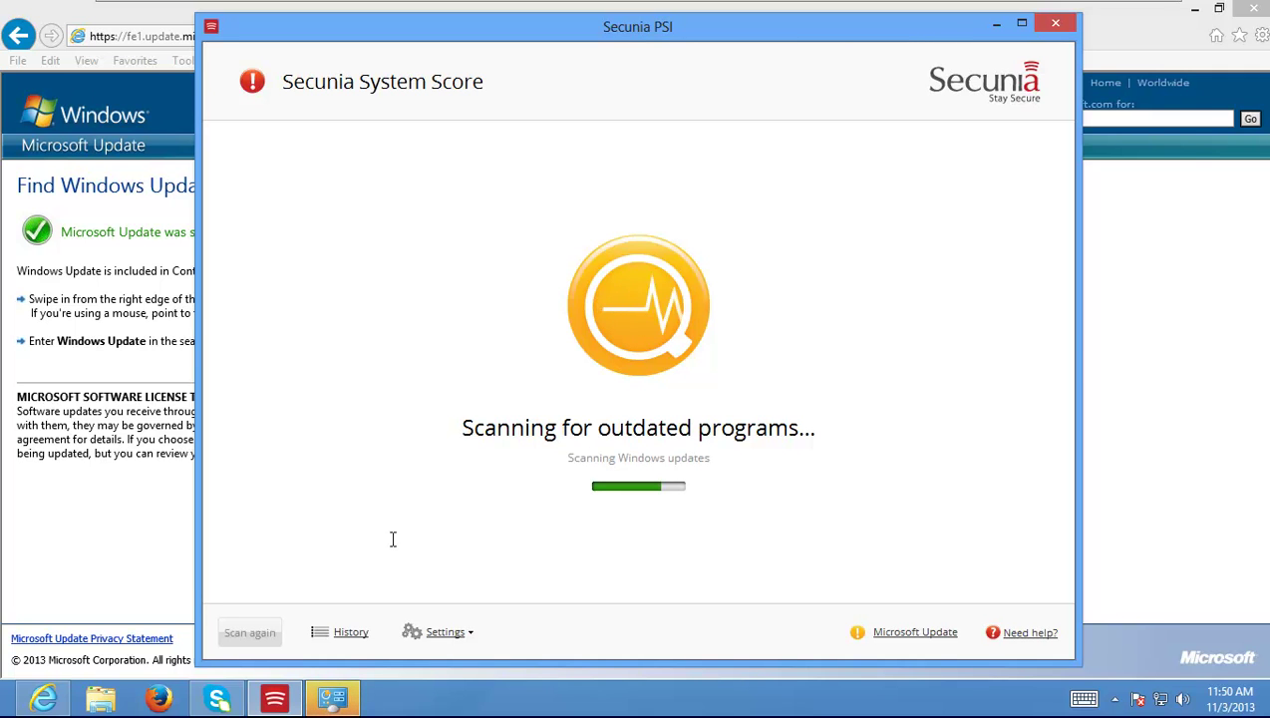
mouse_move(409, 5)
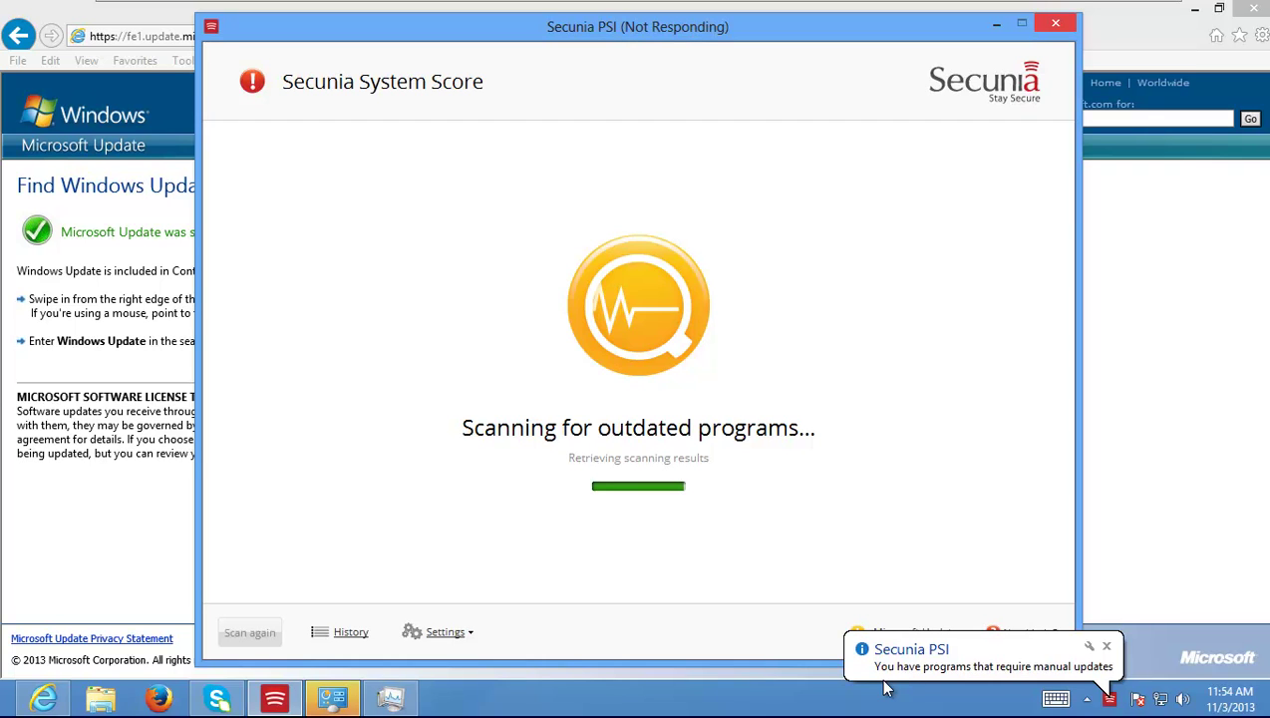
left_click(1095, 674)
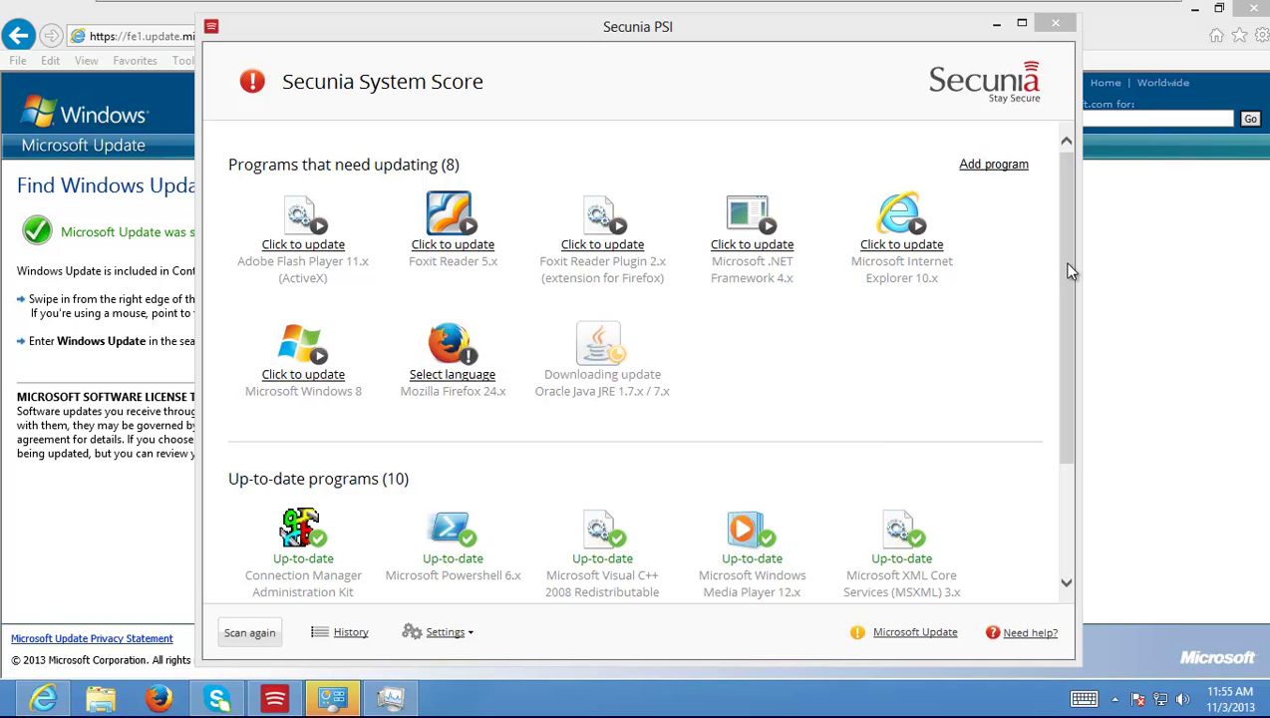
Scroll the program list while the Oracle Java JRE update completes.
left_click_drag(1057, 237, 1012, 180)
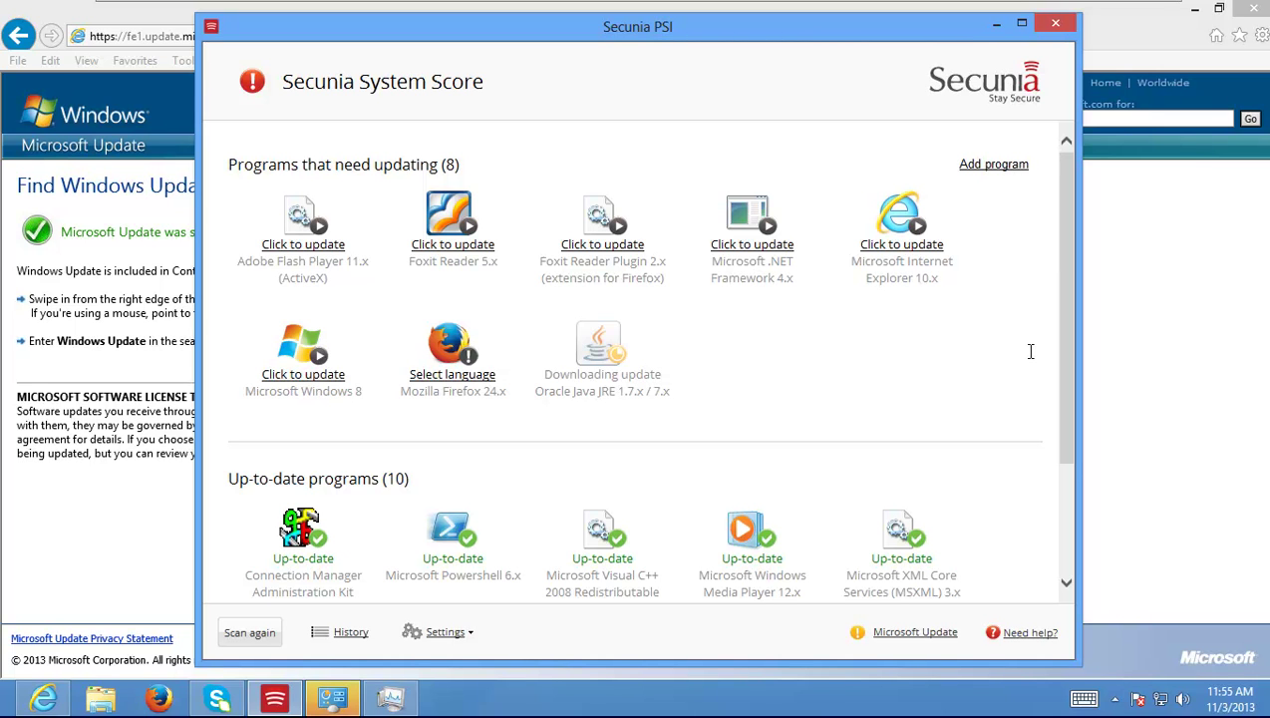
mouse_move(670, 5)
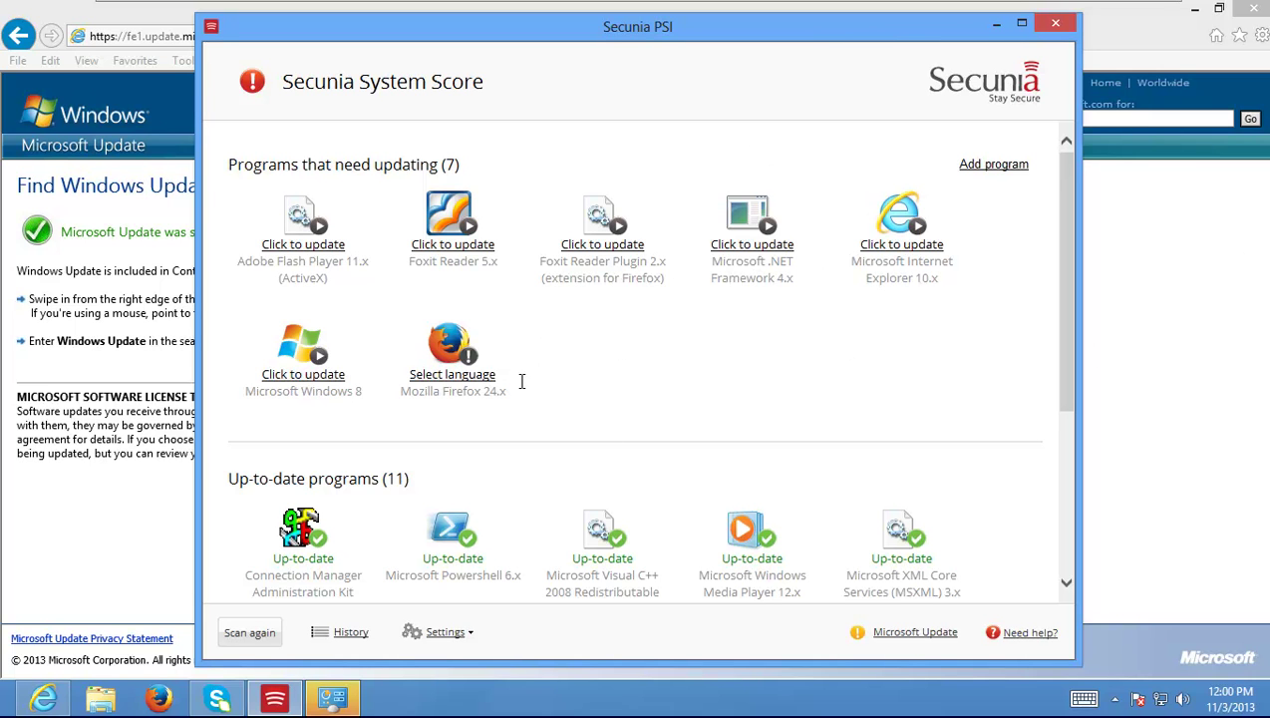
Scroll down through the up-to-date programs and back to the top.
left_click_drag(1067, 261, 1076, 431)
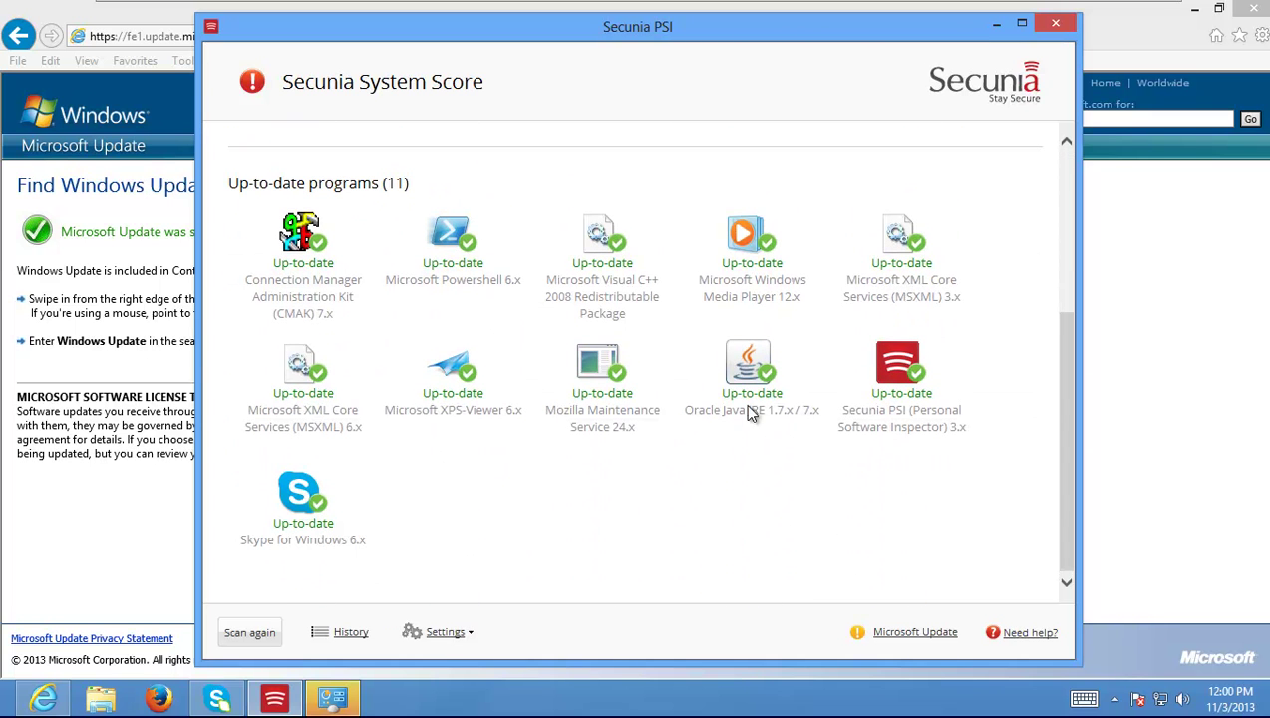
scroll(1069, 424, "up", 5)
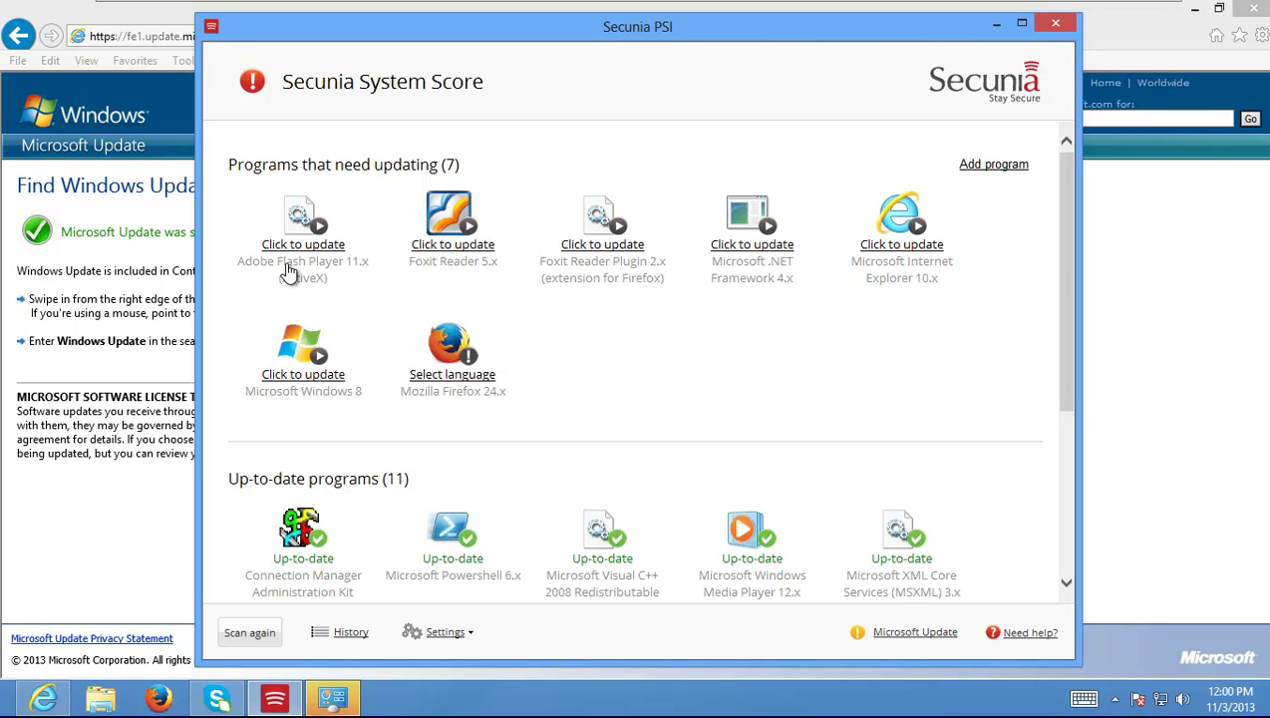
Start the Foxit Reader 5.x update and save the Windows Foxit Reader installer.
left_click(447, 247)
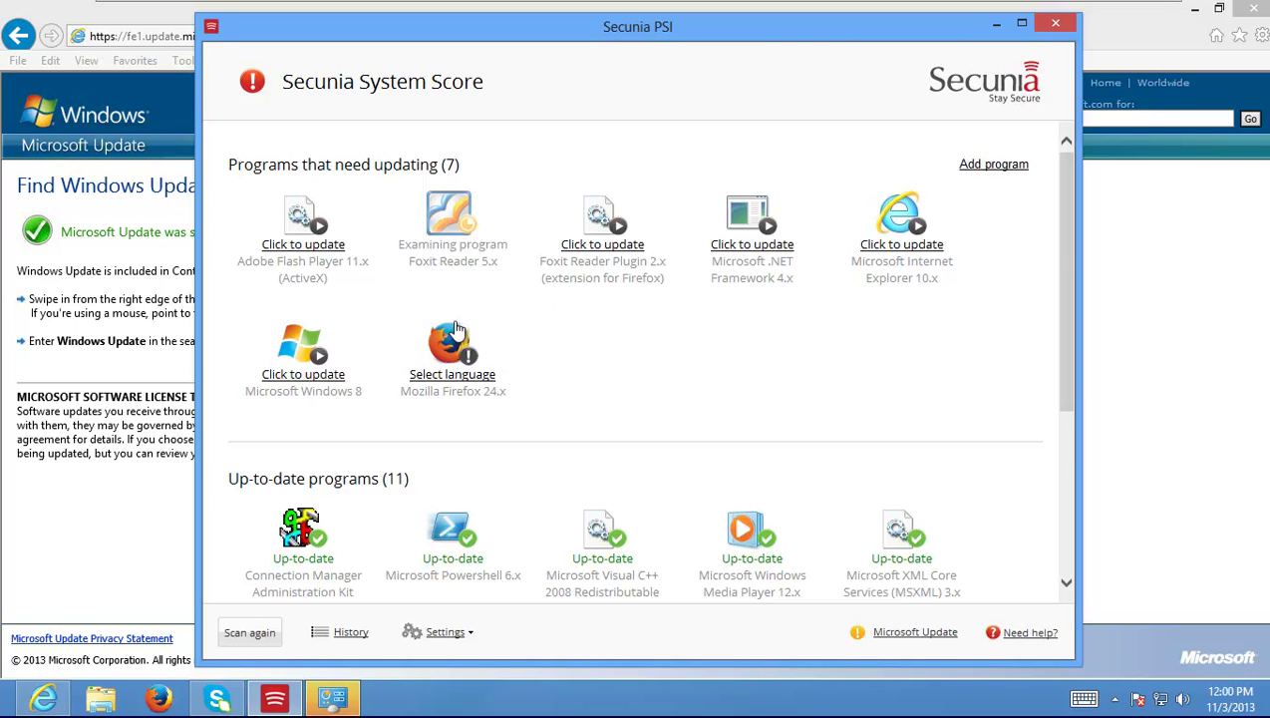
left_click(483, 361)
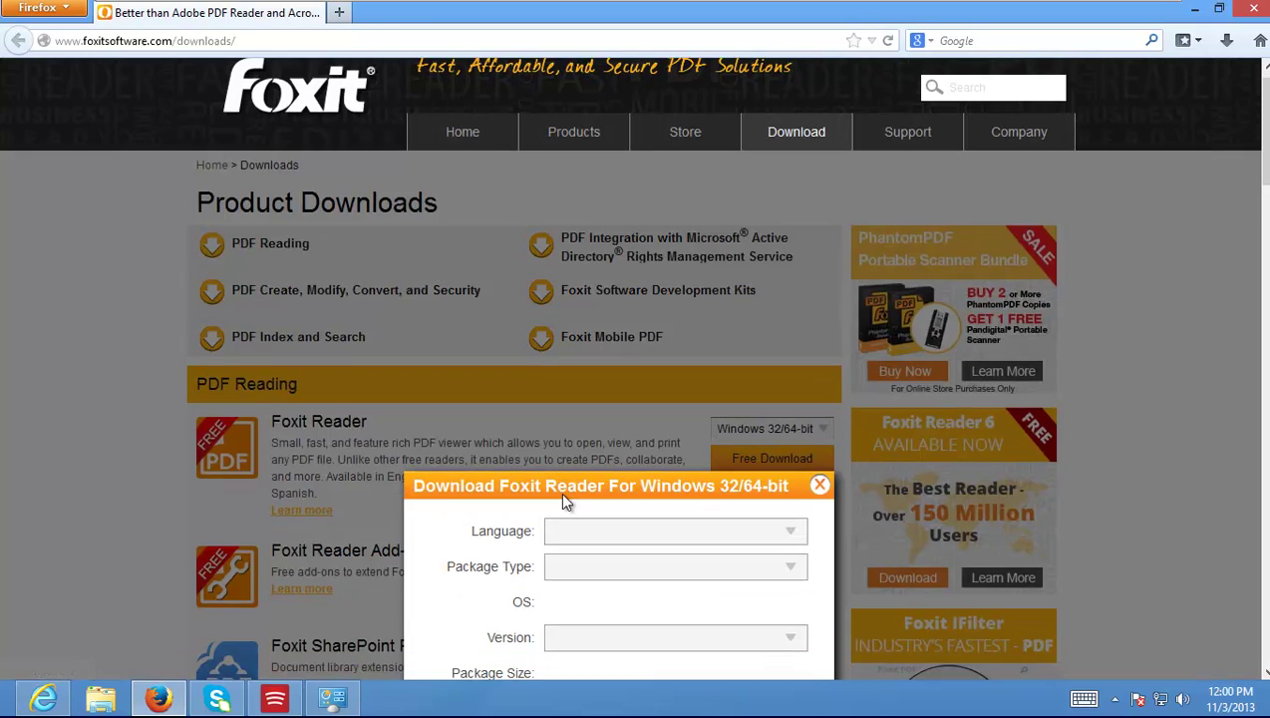
scroll(562, 501, "down", 2)
left_click(736, 651)
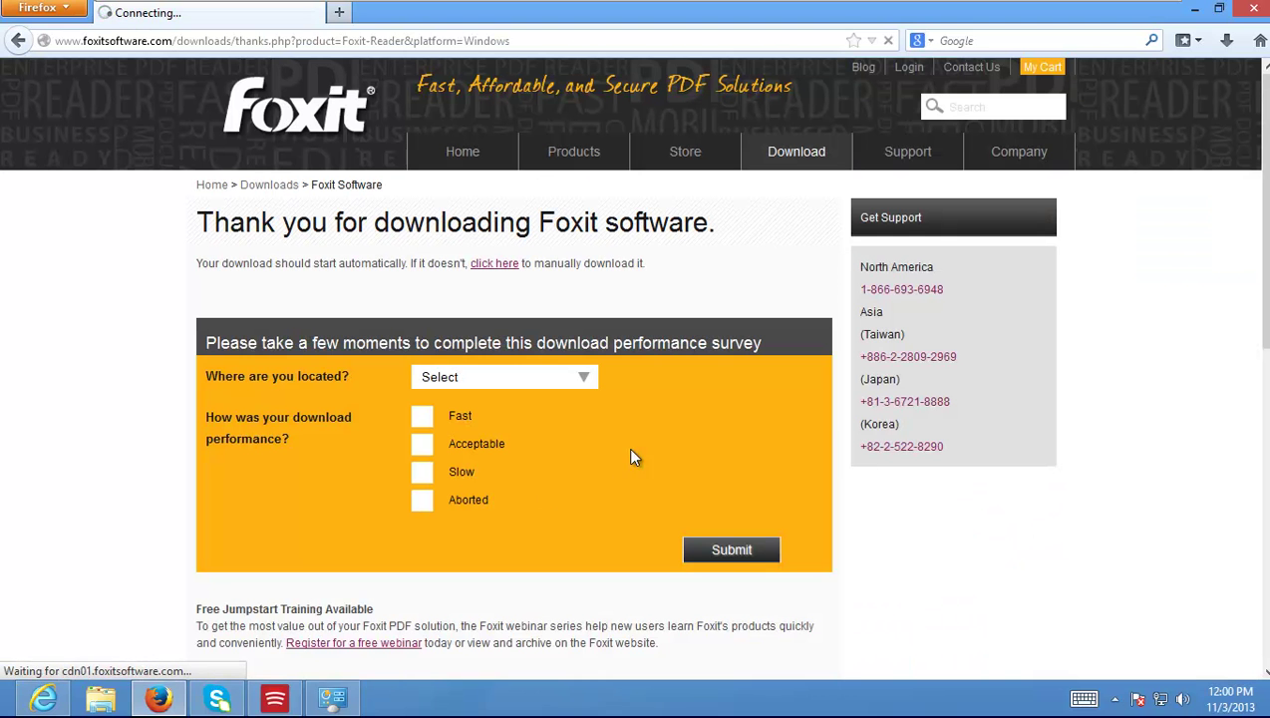
left_click(723, 400)
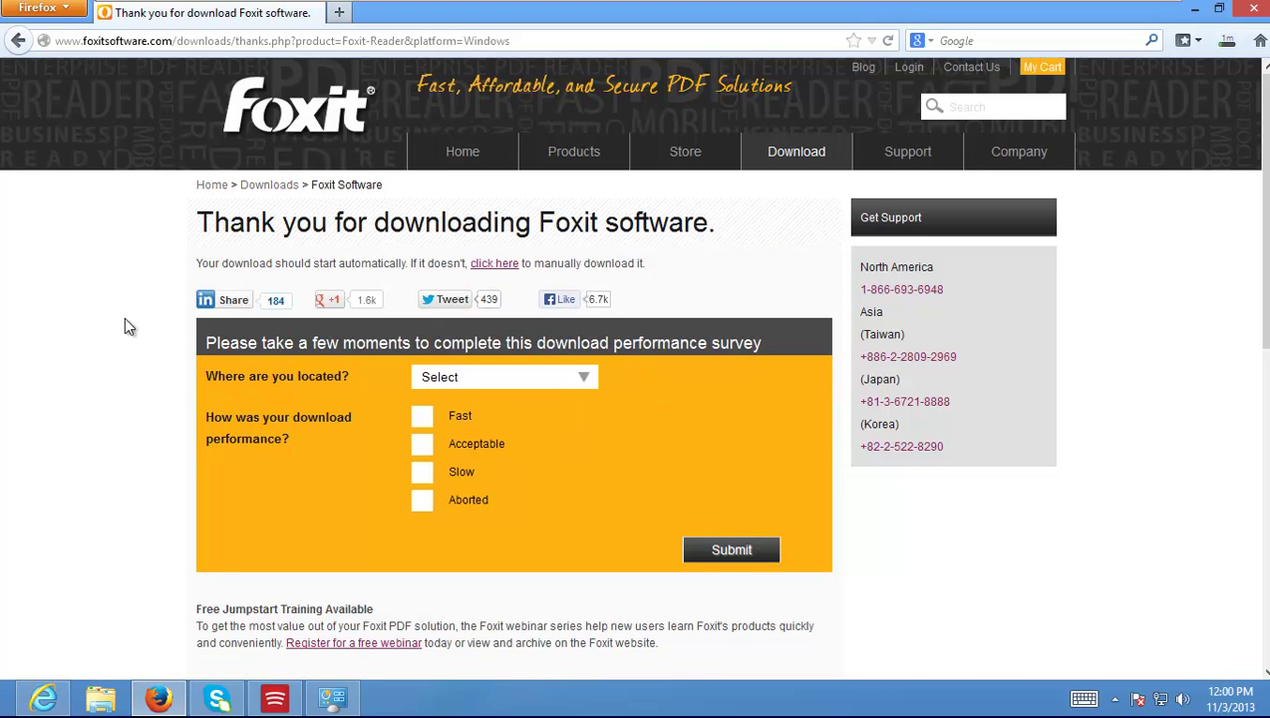
mouse_move(638, 6)
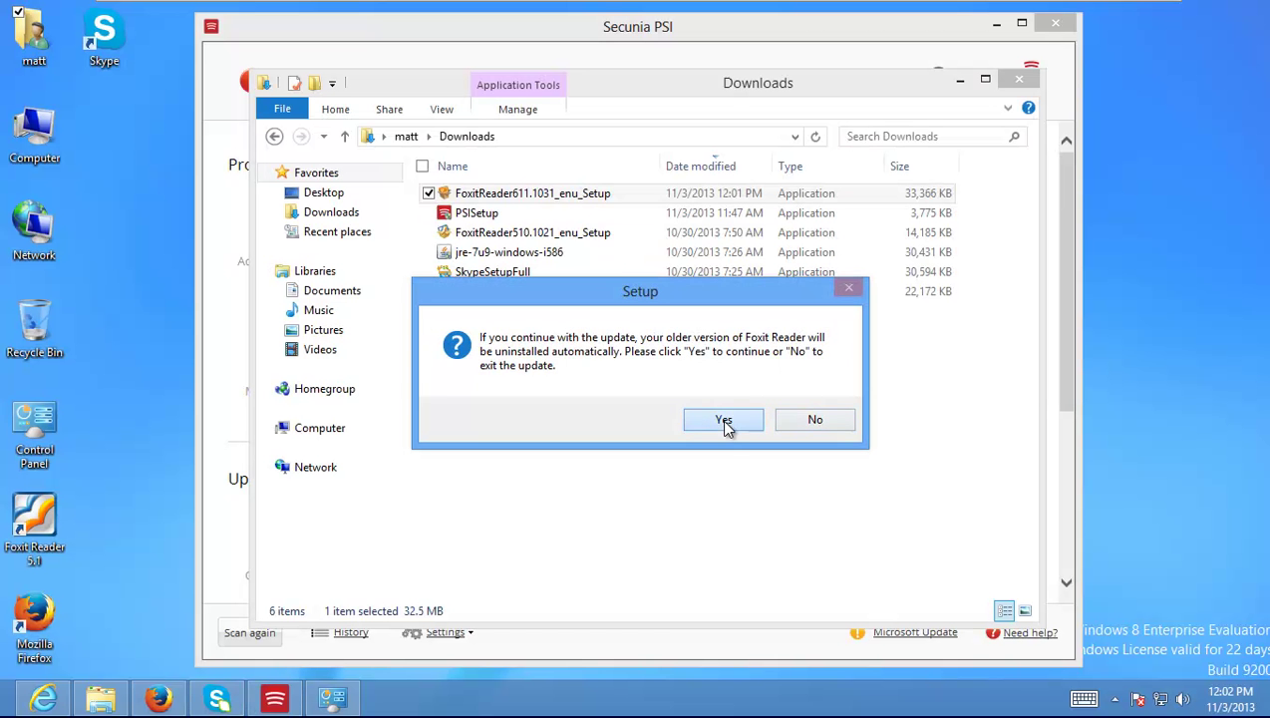
Agree to uninstall the older Foxit Reader and close the Downloads folder.
left_click(724, 421)
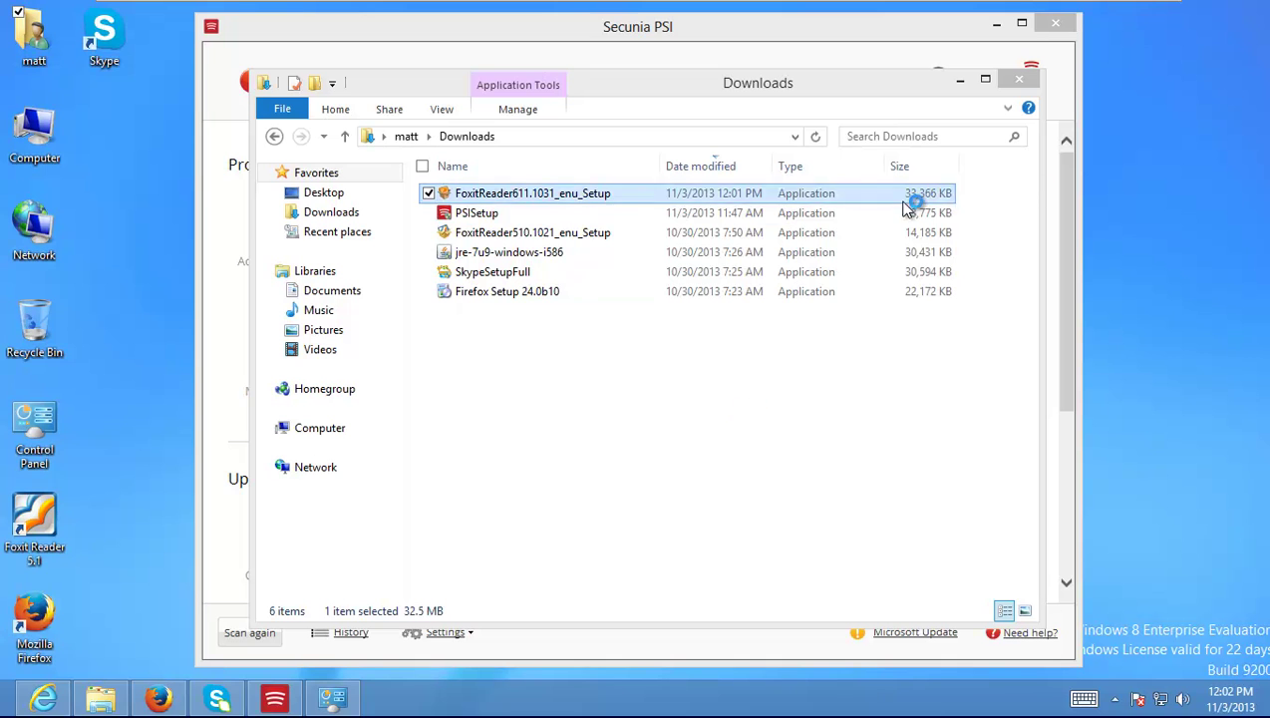
left_click(1019, 80)
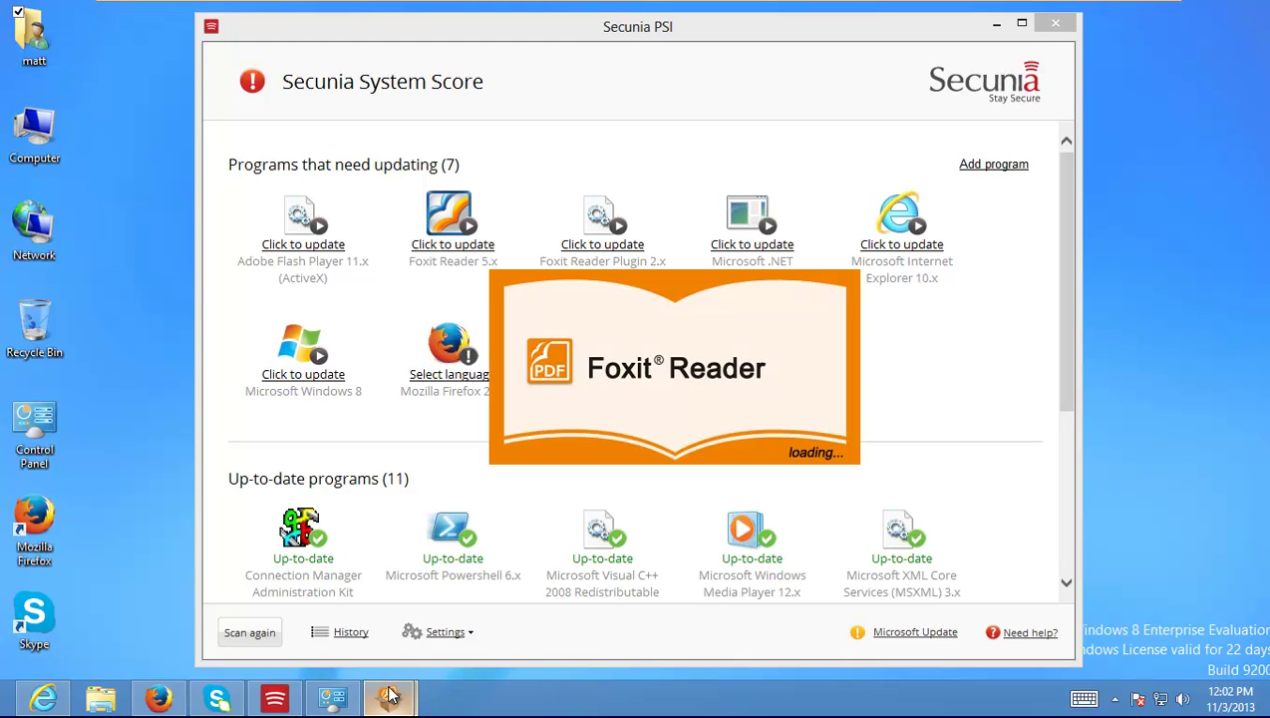
Accept the Foxit Reader license and keep the default install folder and standard components.
mouse_move(389, 698)
left_click(499, 590)
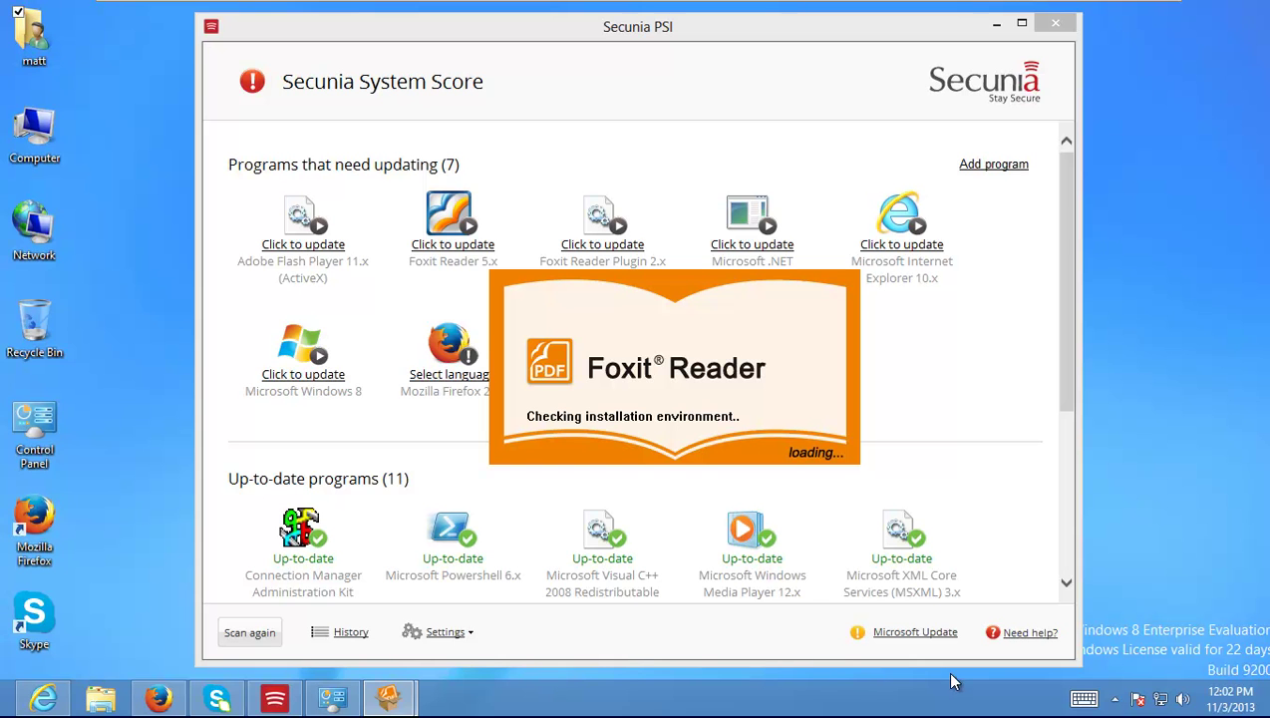
left_click(749, 519)
left_click(745, 523)
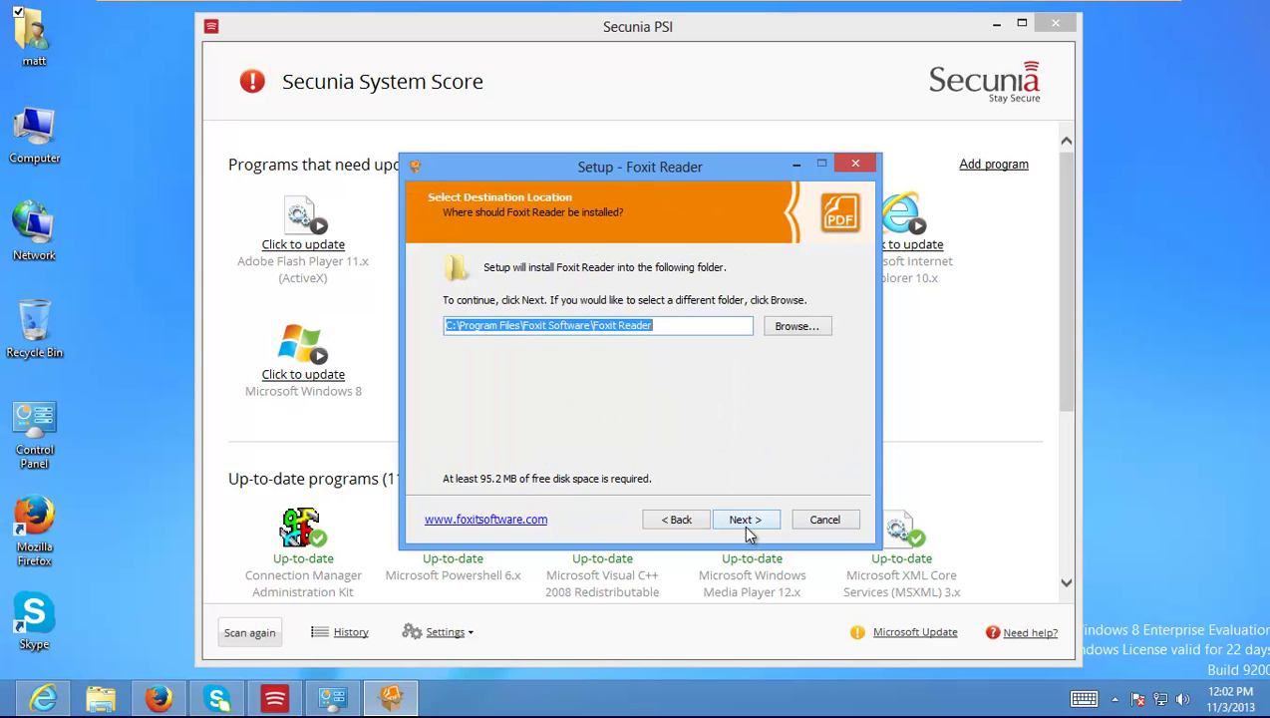
left_click(747, 530)
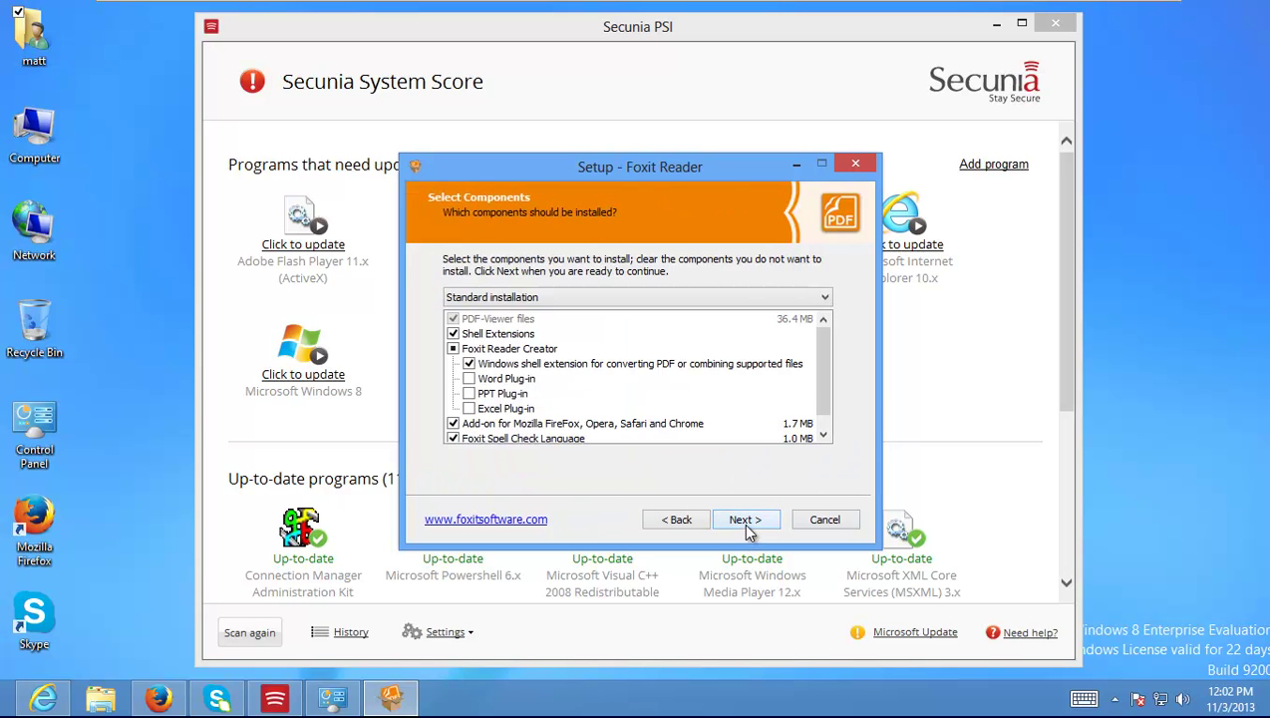
left_click(749, 532)
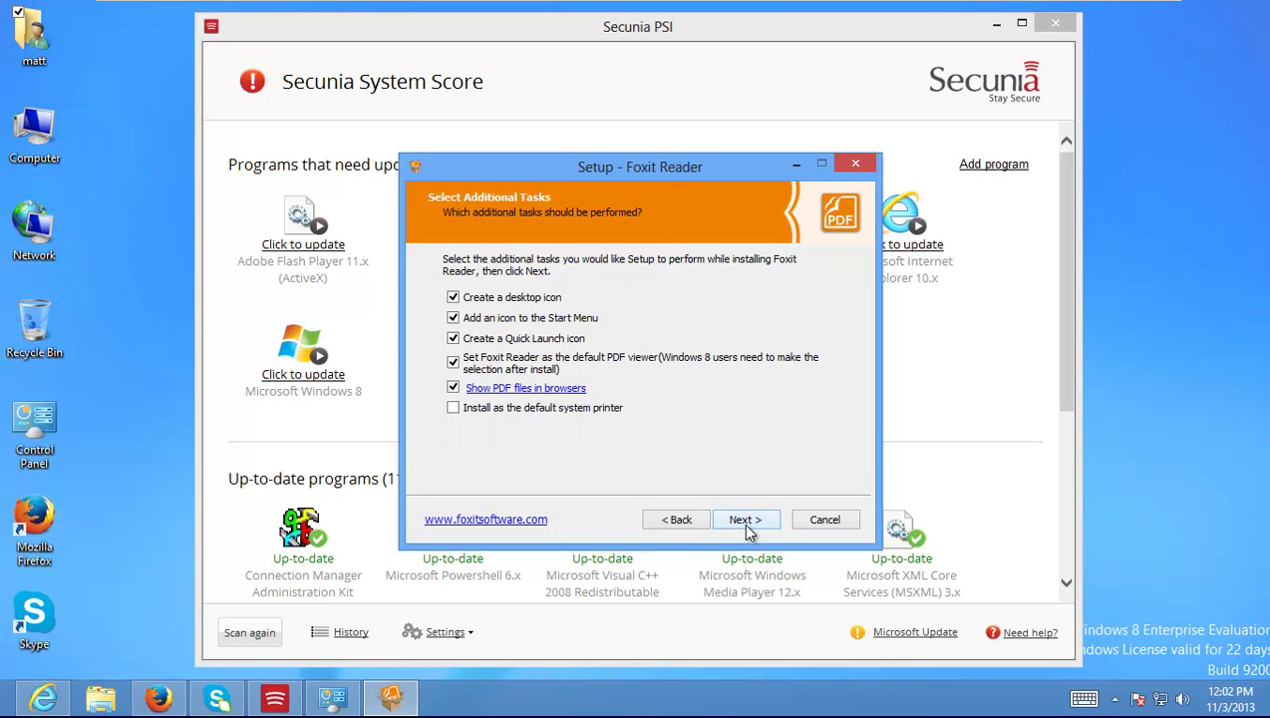
Recheck the component choices, then keep the default additional tasks and Safe Reading Mode enabled.
left_click(688, 525)
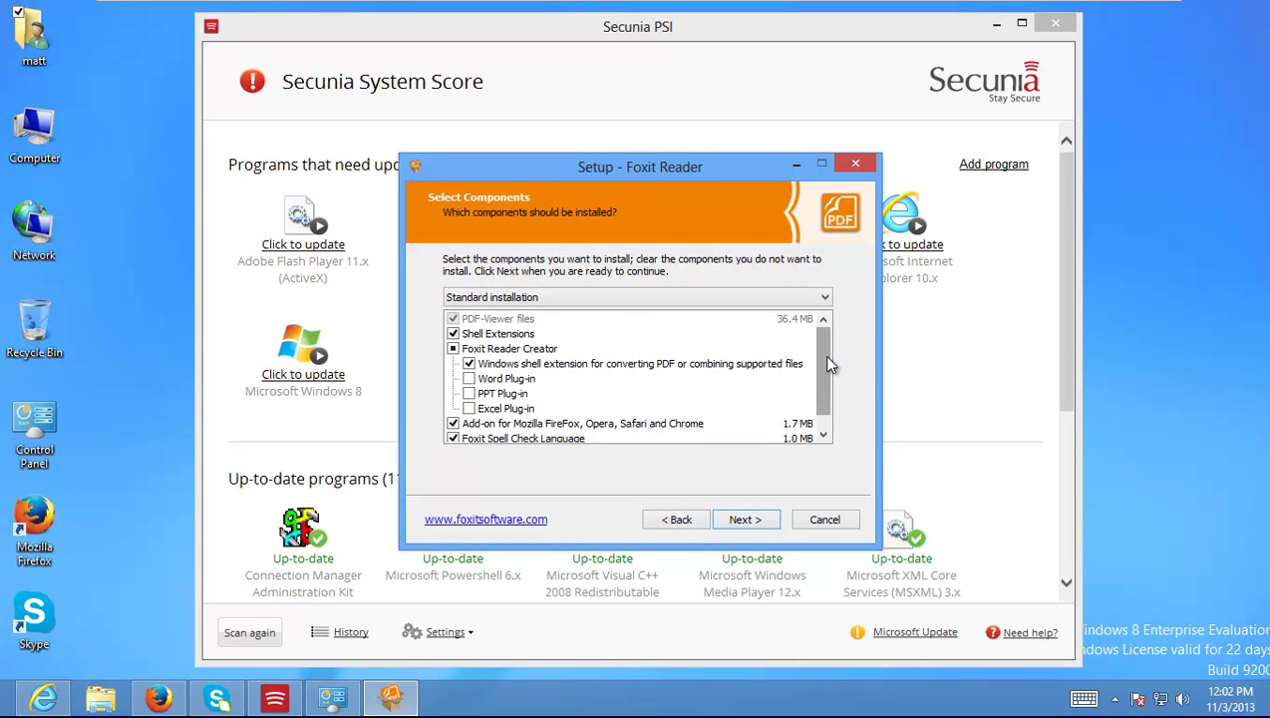
left_click_drag(823, 354, 825, 284)
left_click(746, 519)
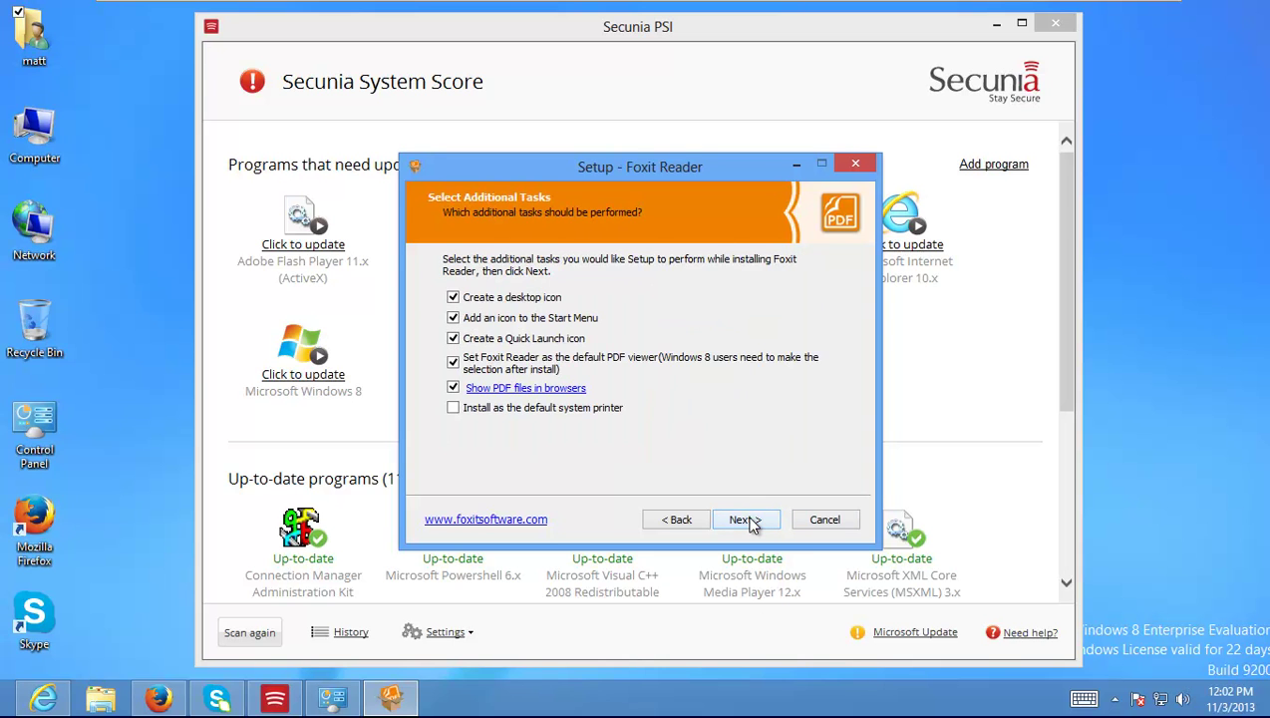
left_click(745, 519)
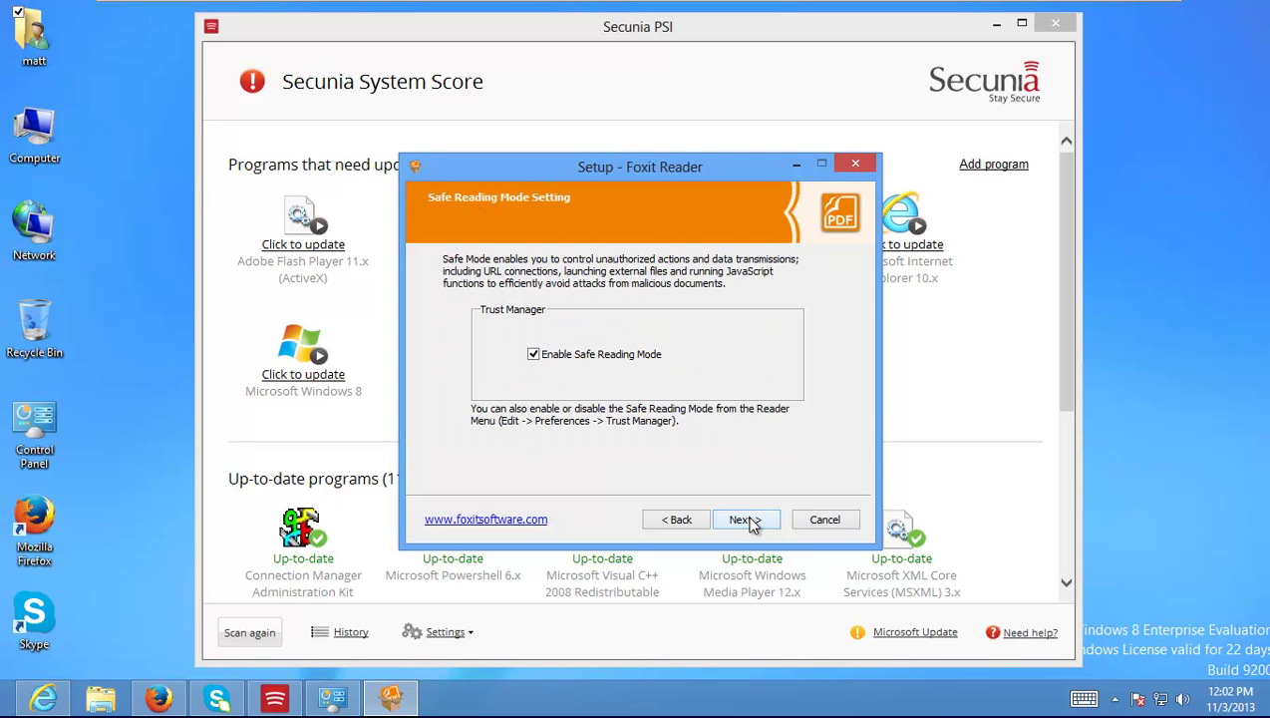
left_click(746, 519)
Start the installation with the Google Chrome default-browser offer declined.
left_click(748, 520)
left_click(562, 426)
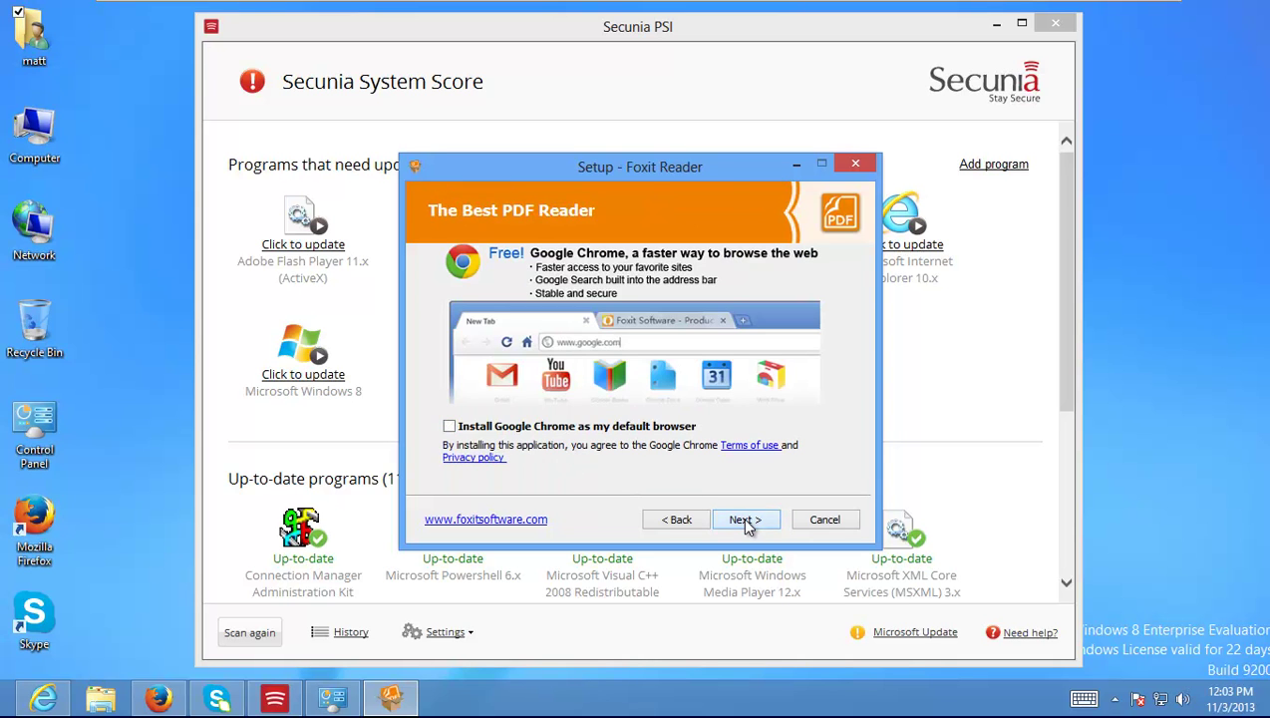
left_click(745, 520)
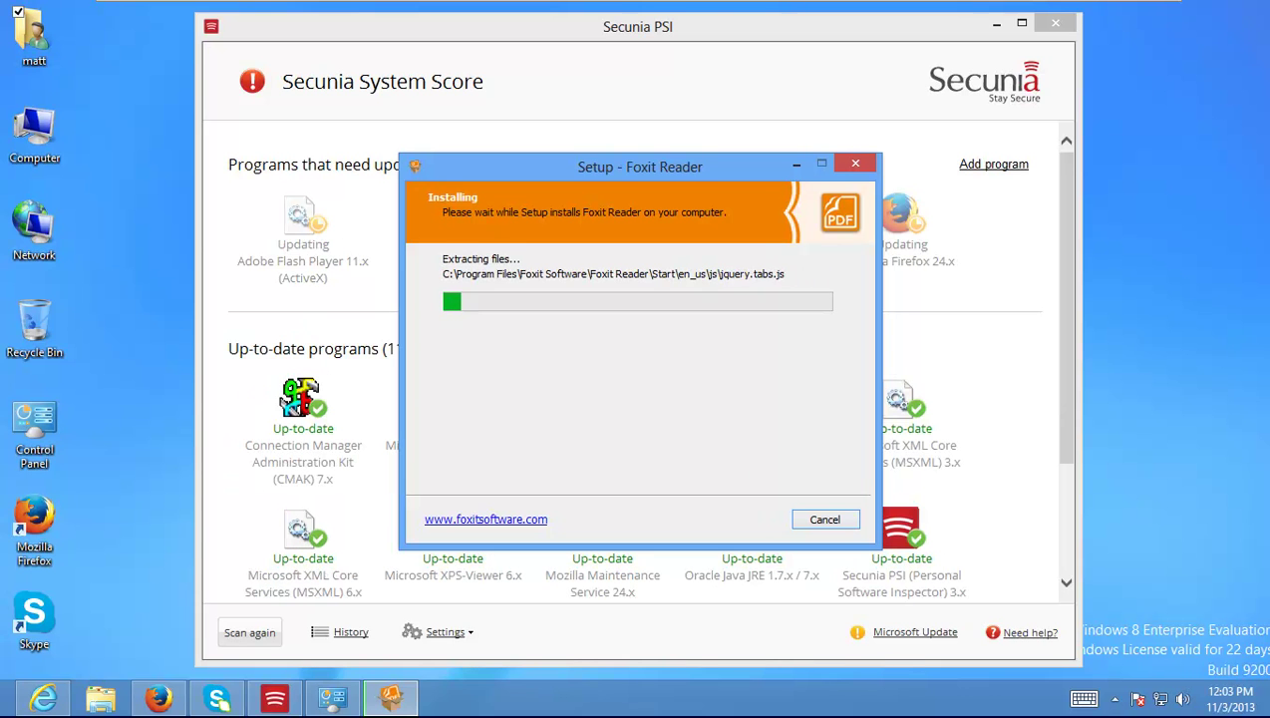
Move the installer aside to check Secunia PSI's program list, then recentre it until installation completes.
mouse_move(665, 7)
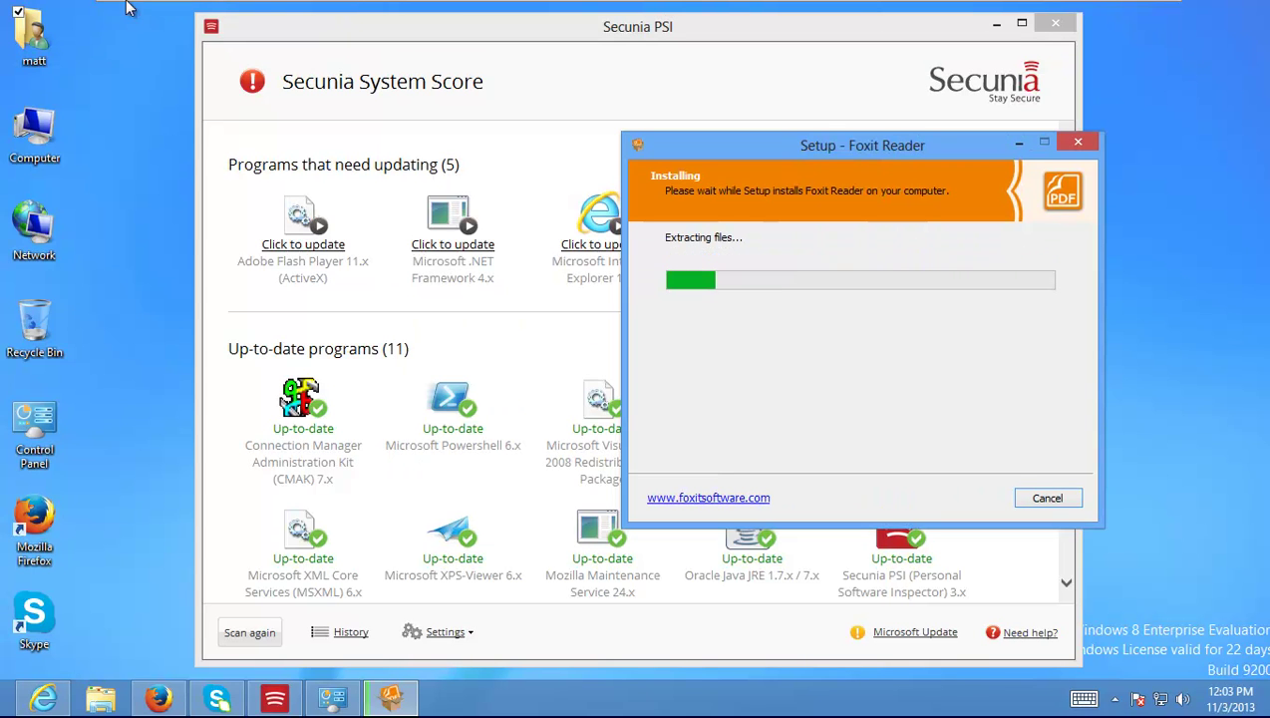
left_click_drag(798, 146, 1256, 263)
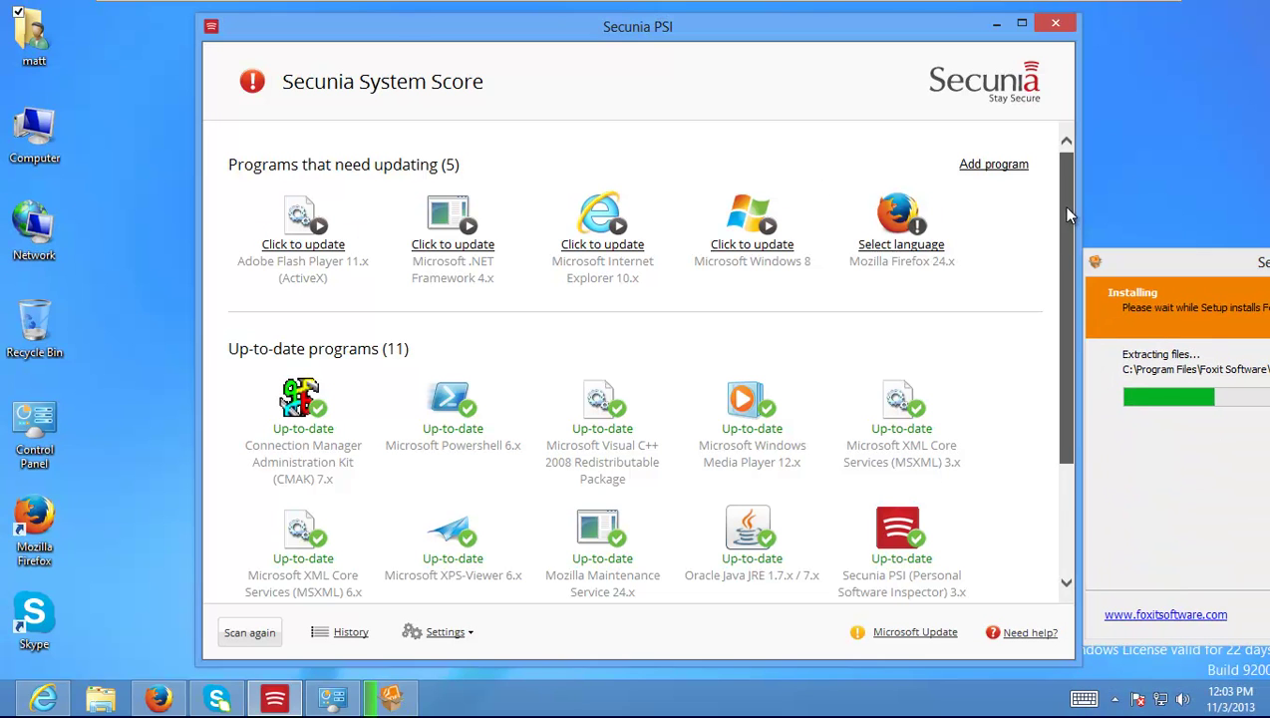
left_click_drag(1063, 212, 1065, 349)
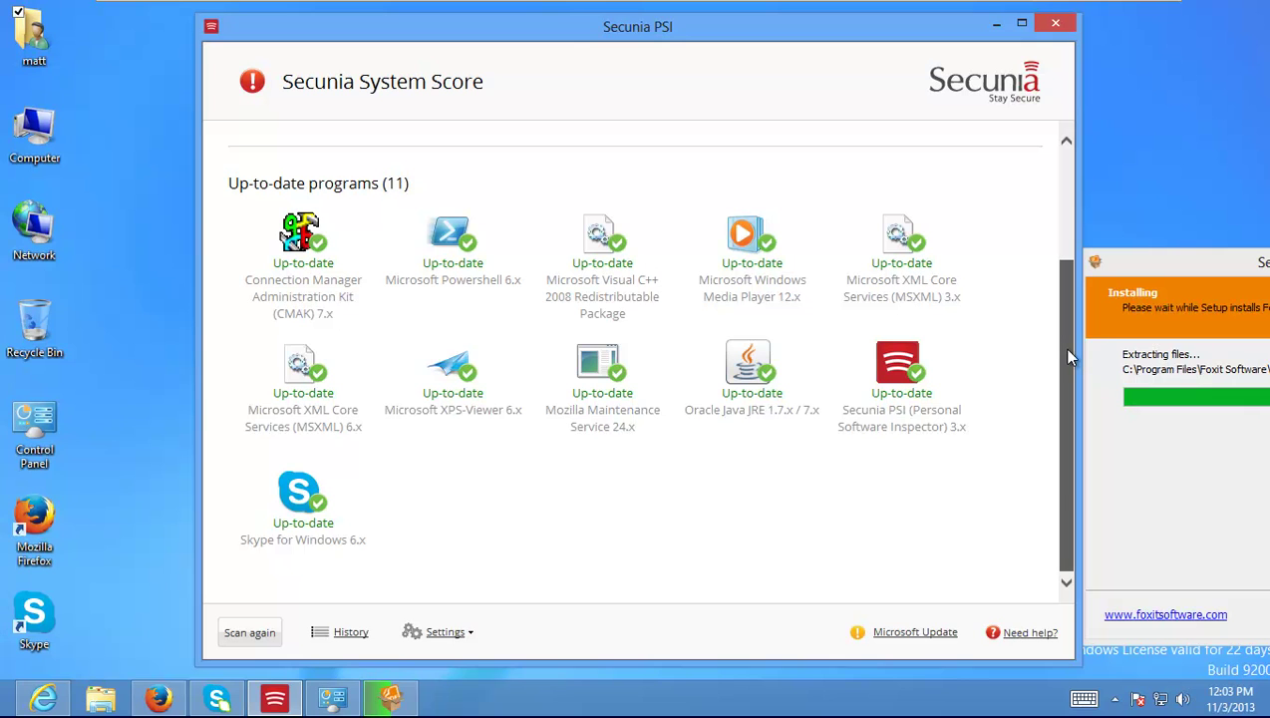
left_click_drag(1066, 351, 989, 114)
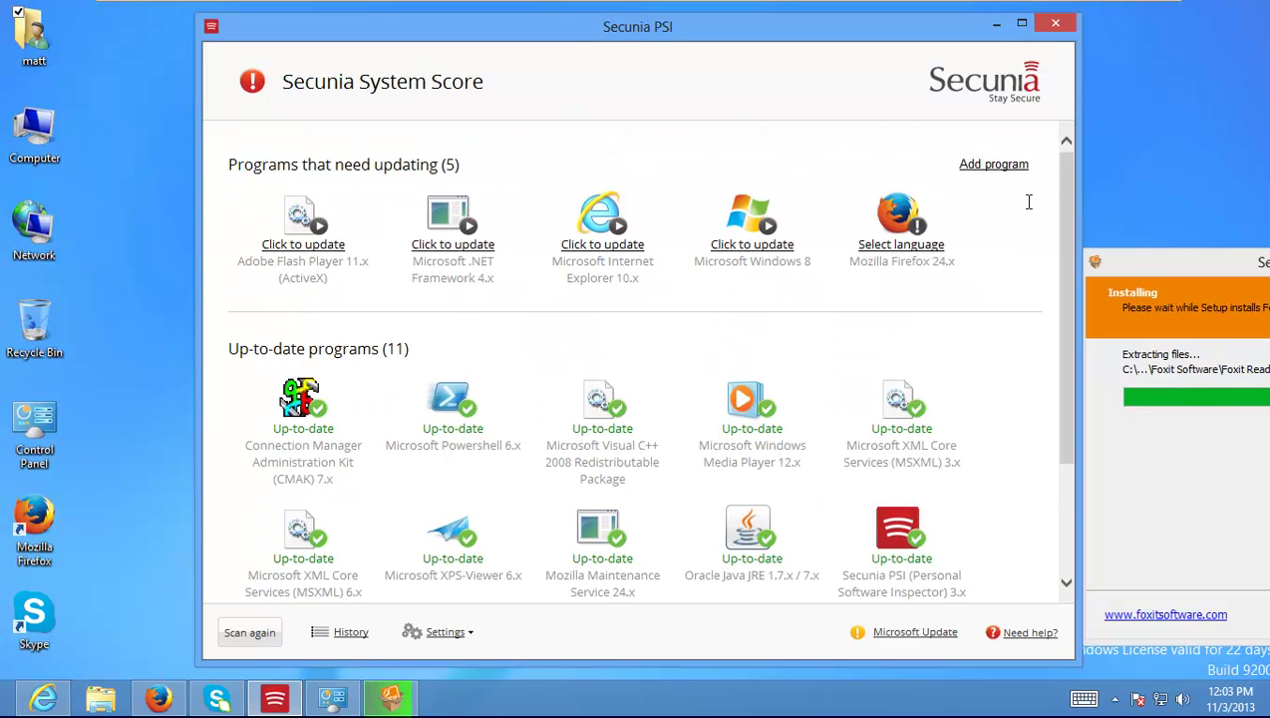
left_click_drag(1194, 253, 486, 188)
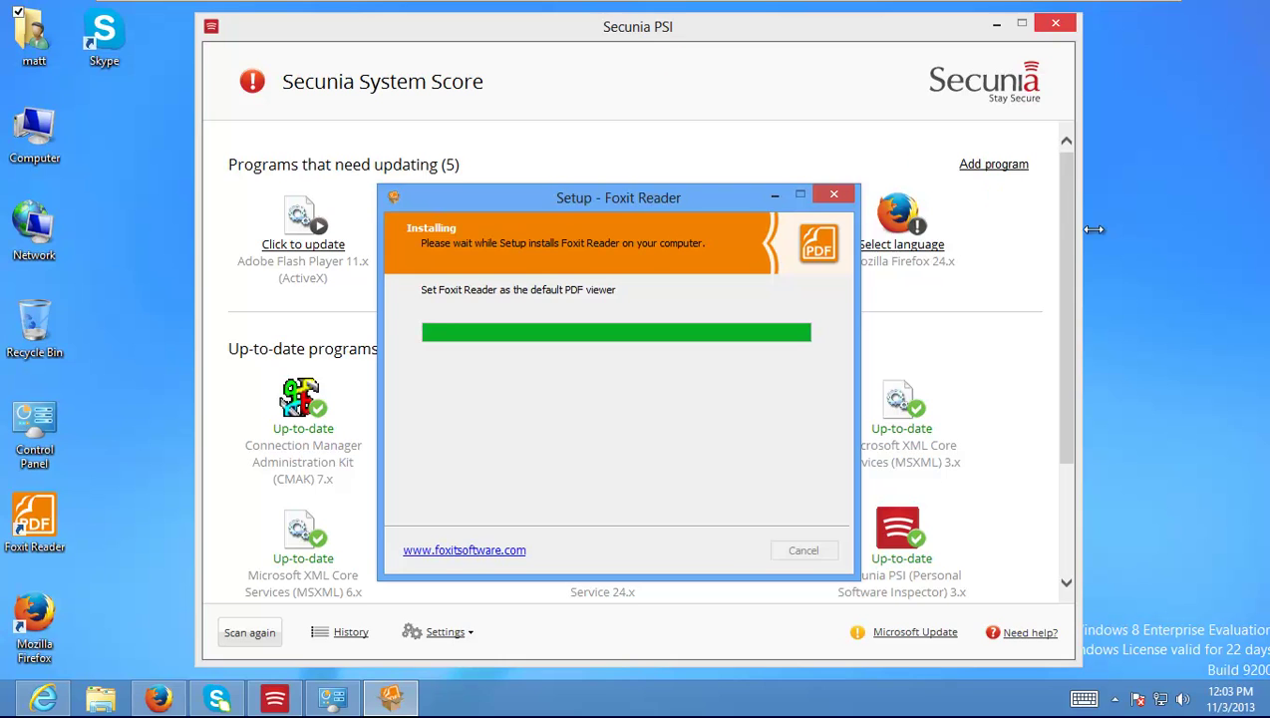
left_click_drag(1063, 221, 1070, 253)
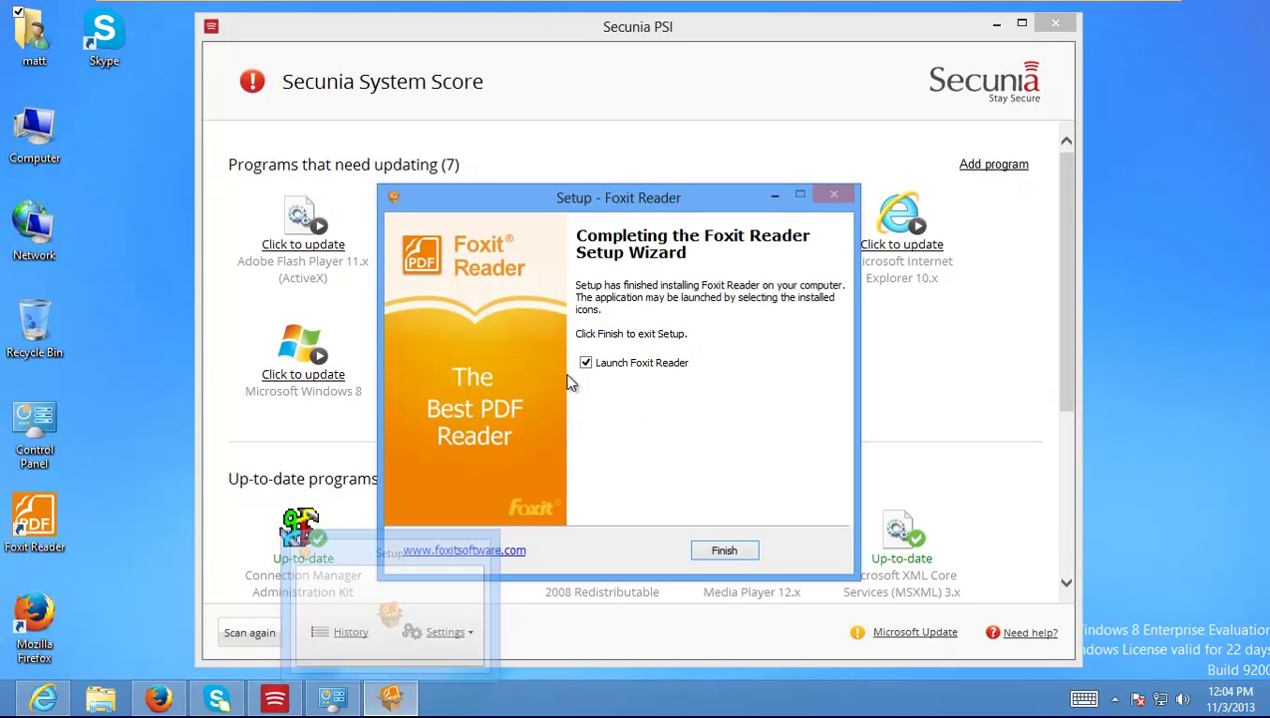
Untick Launch Foxit Reader and finish the setup wizard.
left_click(585, 362)
left_click(735, 551)
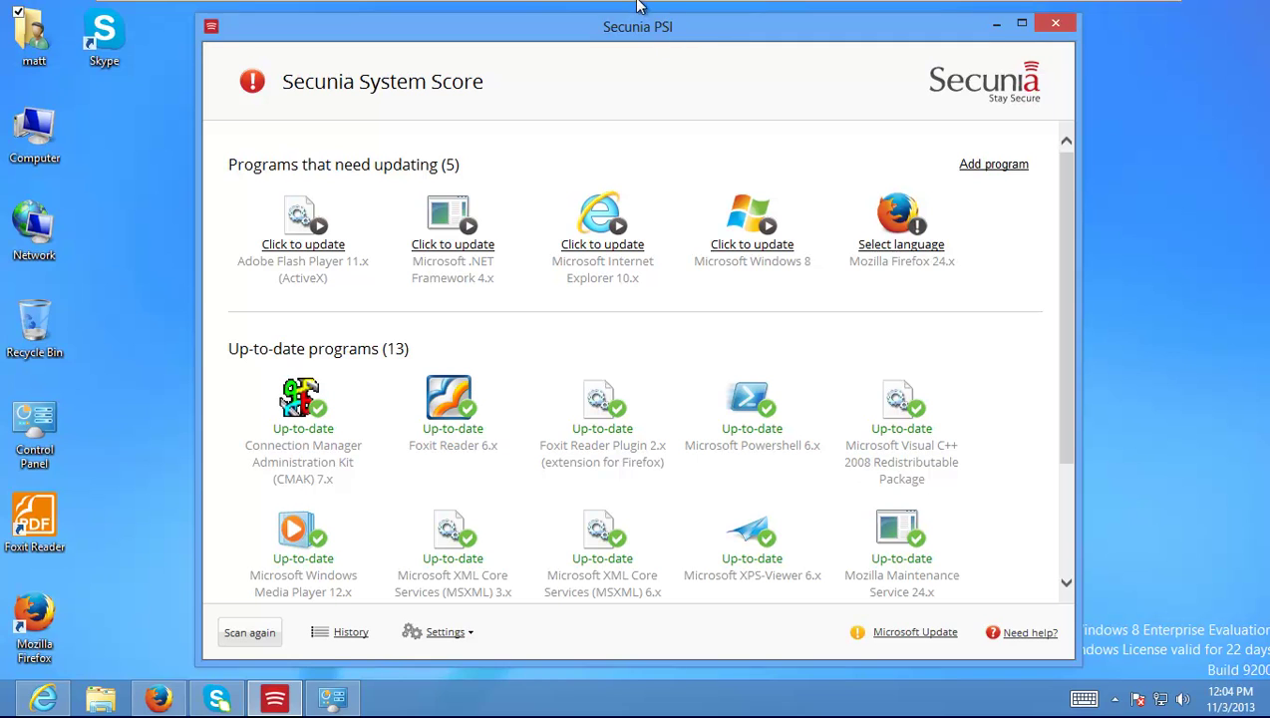
mouse_move(636, 7)
mouse_move(560, 8)
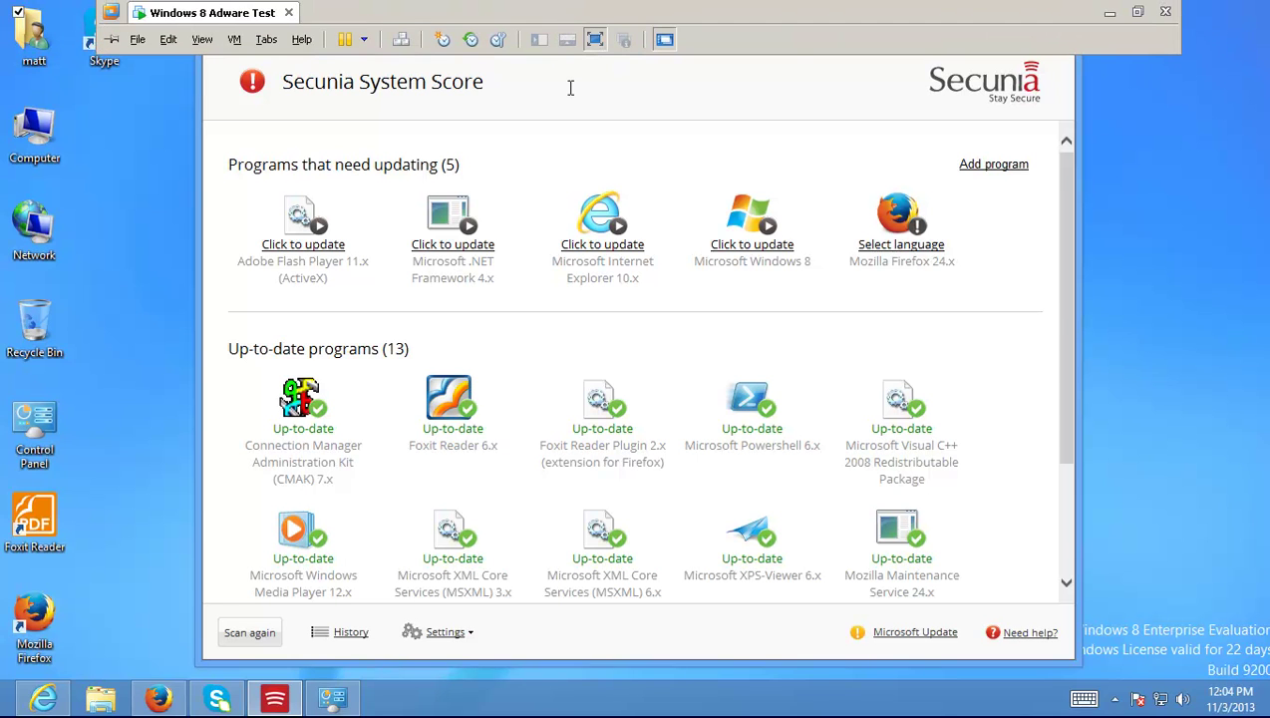